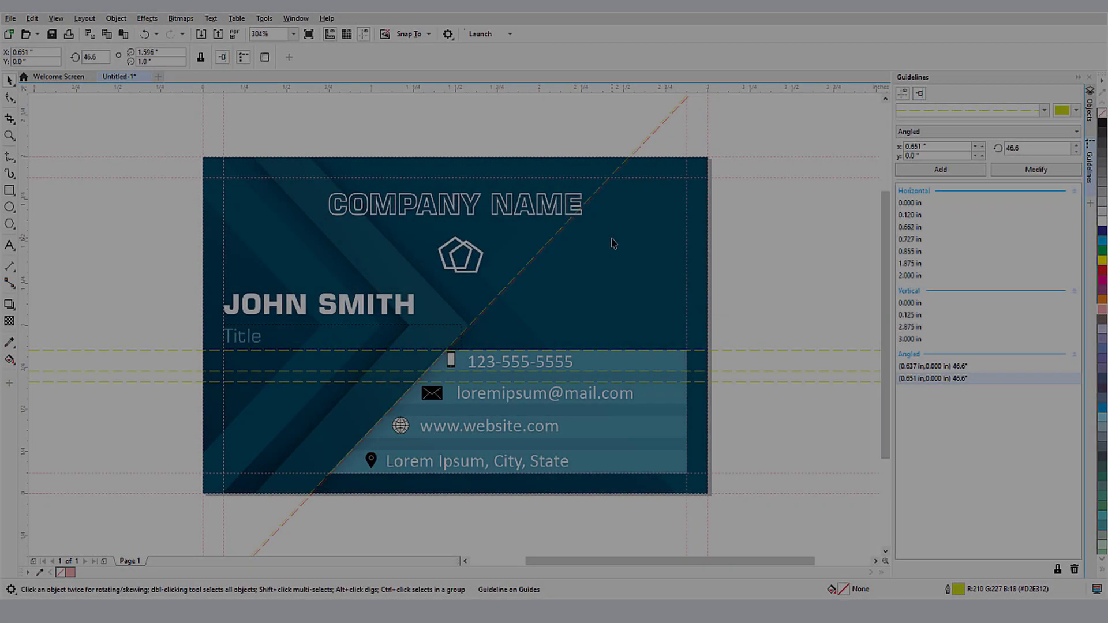
# Step: Shift the angled guideline right and rotate it to about 131°
pyautogui.moveTo(571, 221); pyautogui.dragTo(594, 227)
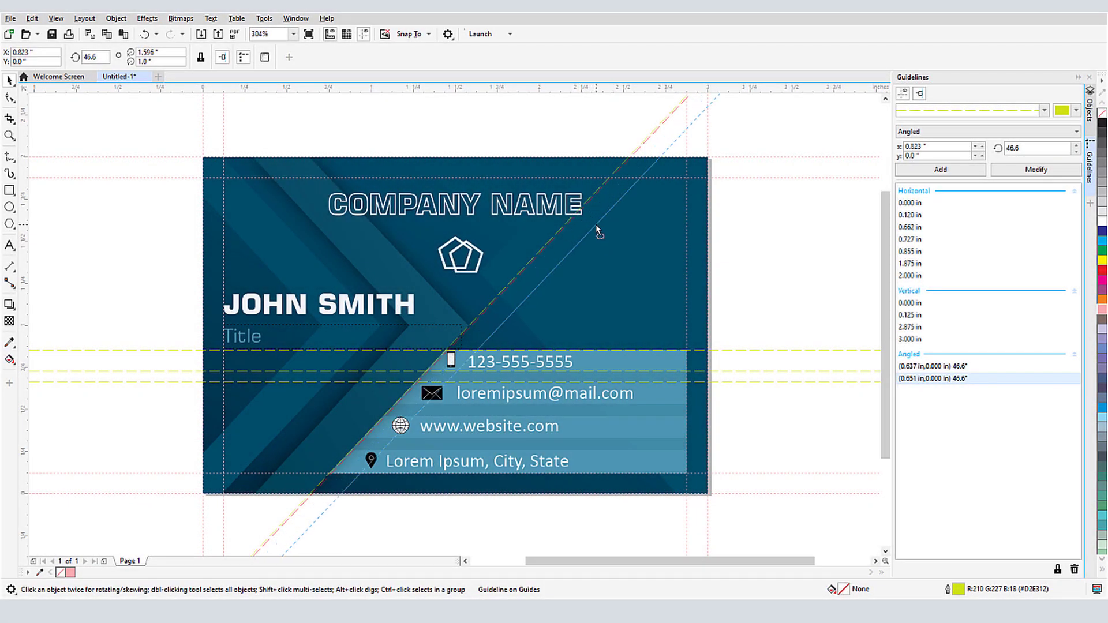
pyautogui.click(594, 227)
pyautogui.moveTo(705, 109); pyautogui.dragTo(418, 136)
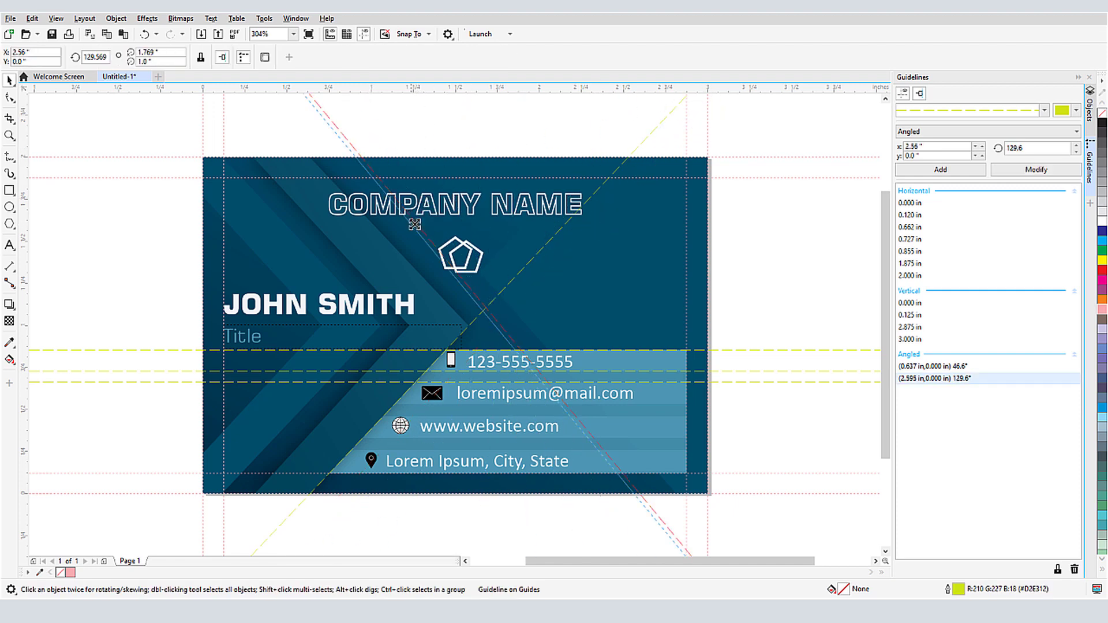
pyautogui.click(365, 177)
pyautogui.moveTo(285, 108); pyautogui.dragTo(279, 123)
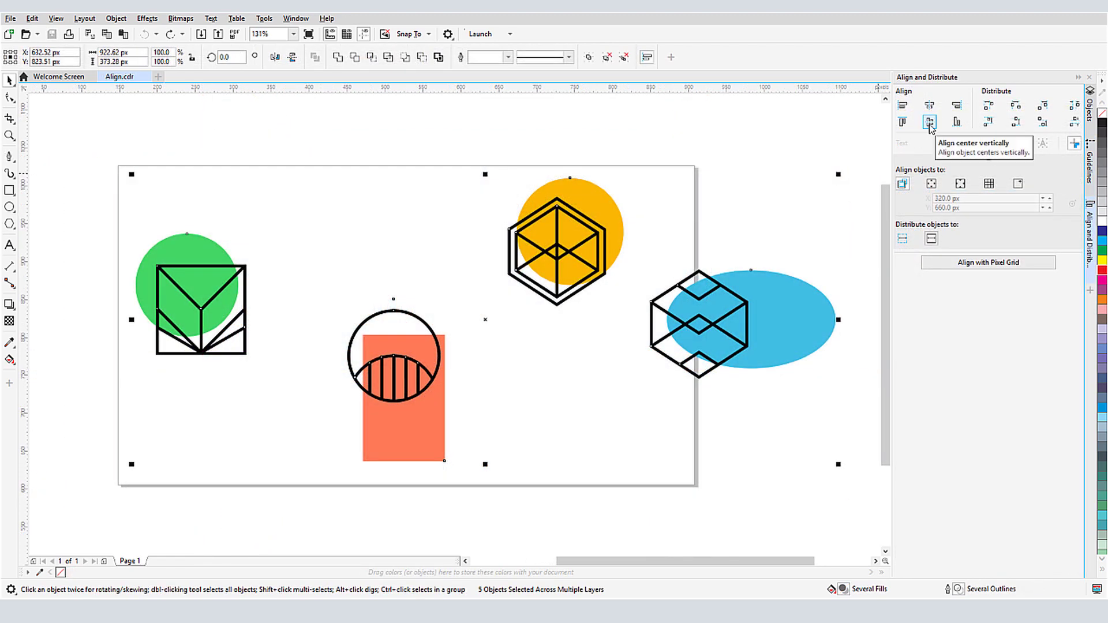
# Step: Align the four shapes by centres and tops, then distribute them evenly by centres
pyautogui.click(929, 122)
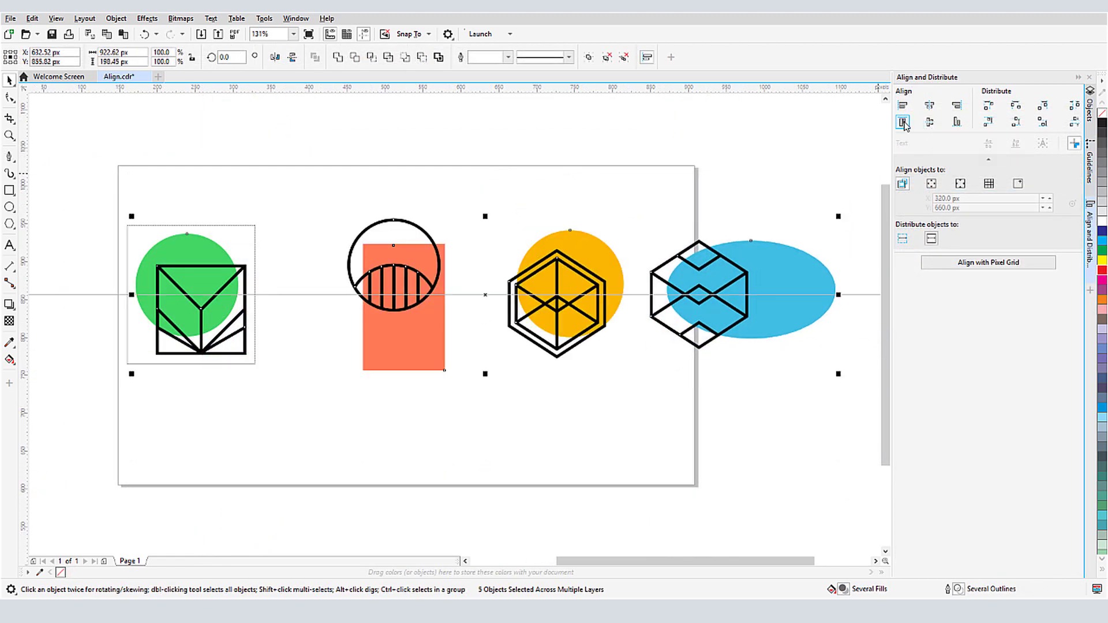
pyautogui.click(903, 122)
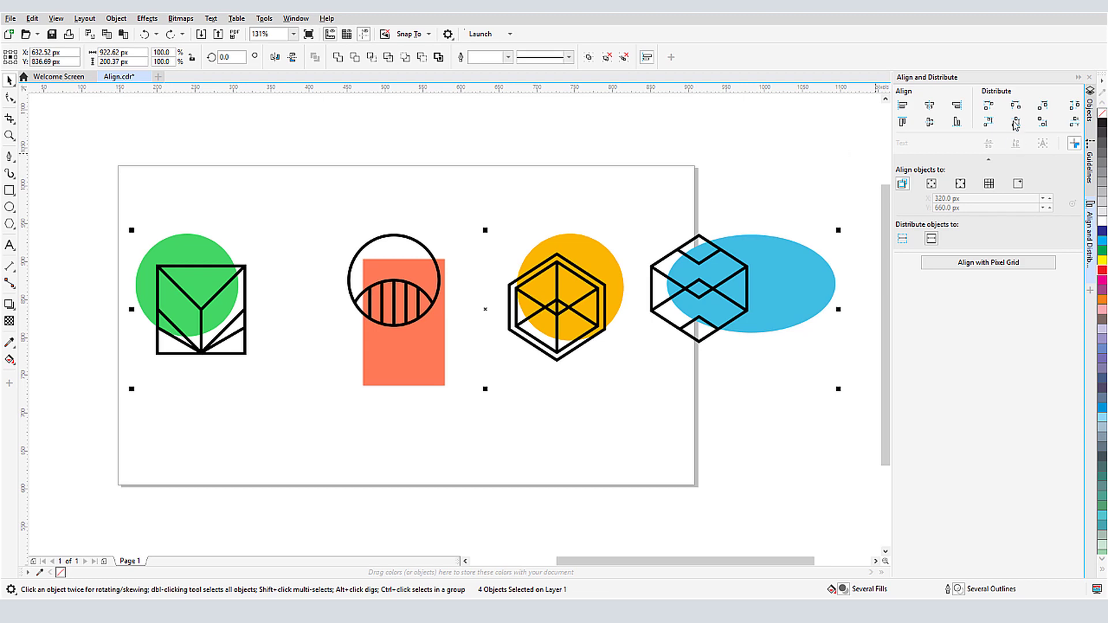
pyautogui.click(1042, 106)
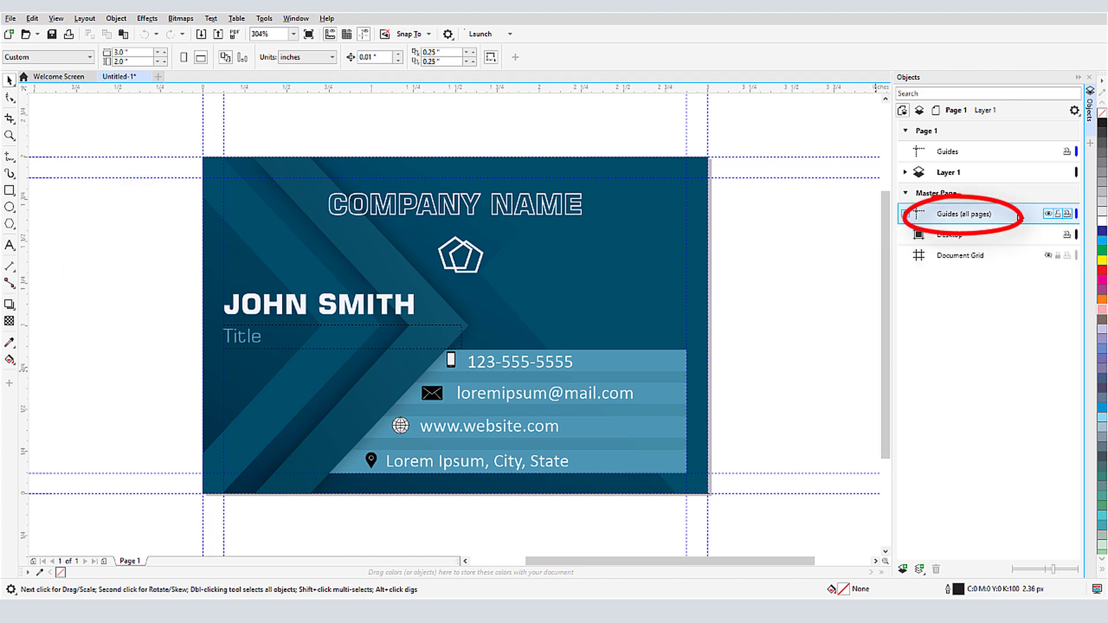
# Step: Toggle the Guides (all pages) visibility, expand them and select all eight guidelines
pyautogui.click(1048, 214)
pyautogui.click(1048, 213)
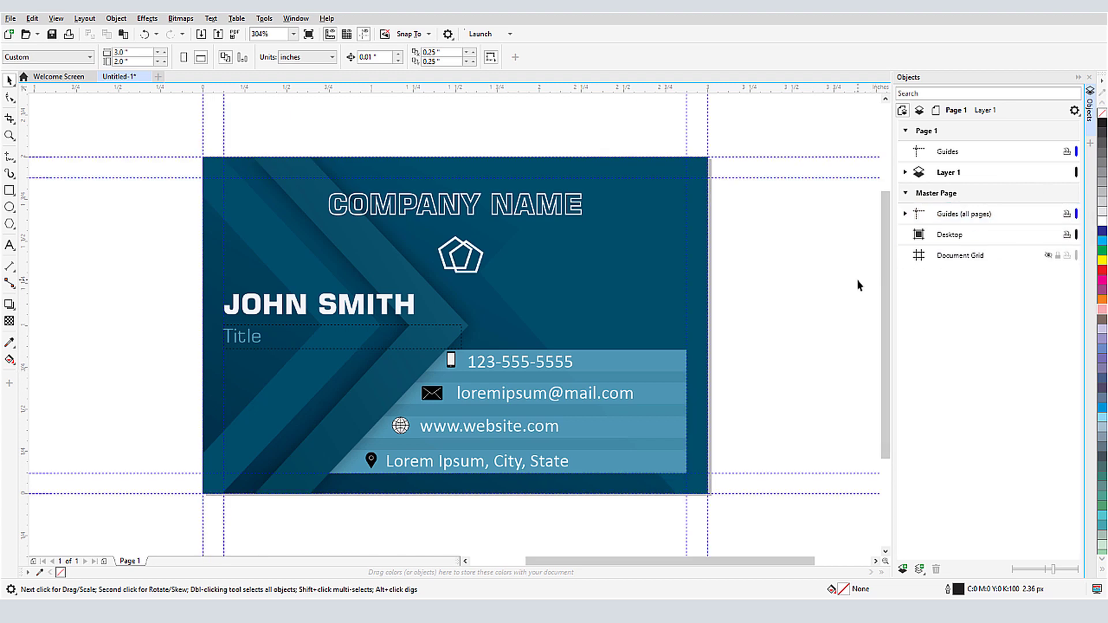
pyautogui.click(905, 213)
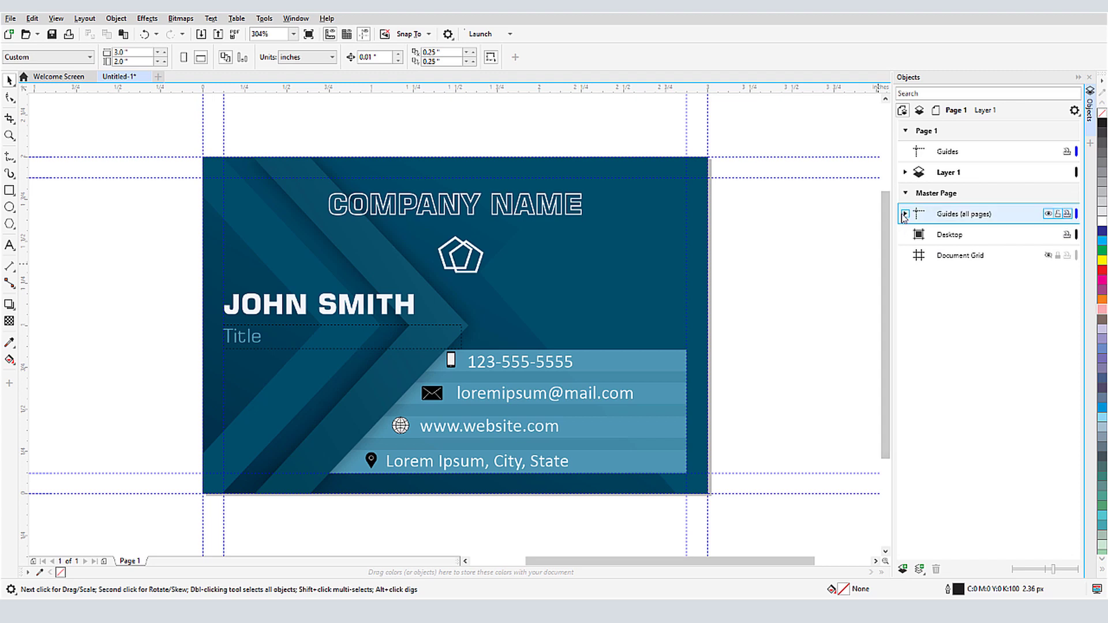
pyautogui.click(954, 382)
pyautogui.keyDown('shift'); pyautogui.click(953, 385); pyautogui.keyUp('shift')
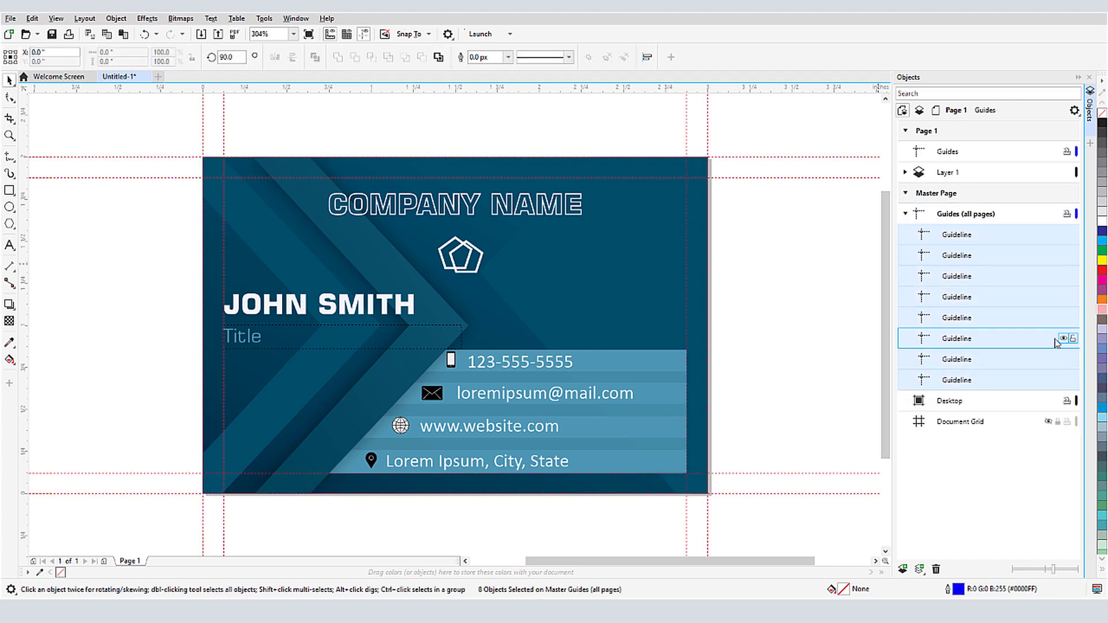
# Step: Deselect the guidelines and open the Guidelines docker from Window > Dockers
pyautogui.click(805, 282)
pyautogui.click(296, 19)
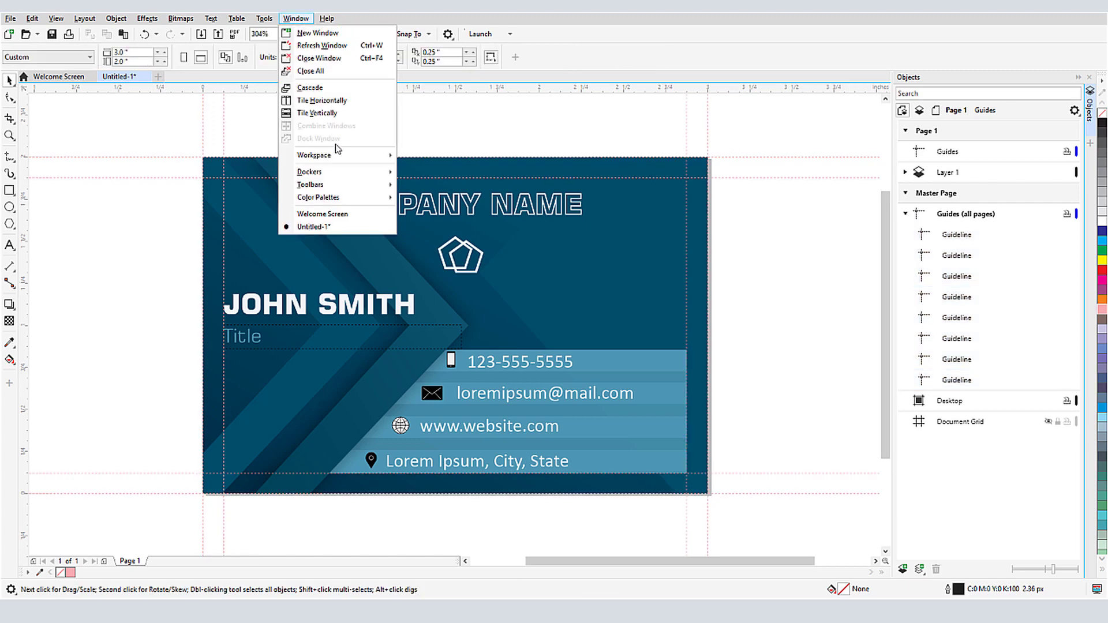
pyautogui.moveTo(340, 178)
pyautogui.click(428, 263)
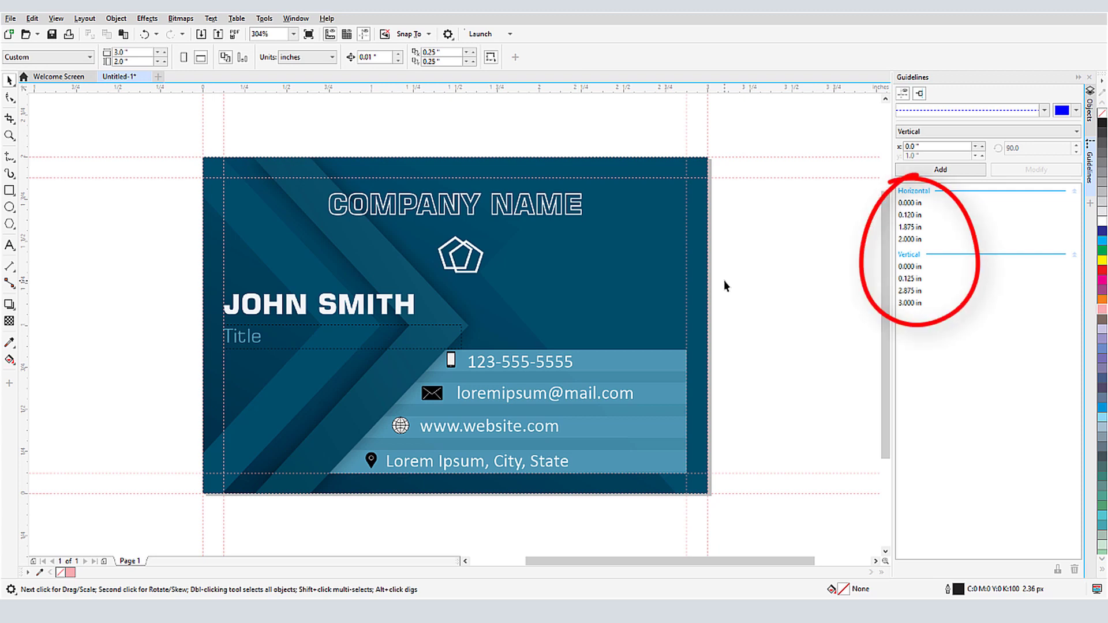
# Step: Set new guidelines to a dashed line style in yellow D2E312
pyautogui.click(903, 94)
pyautogui.click(903, 94)
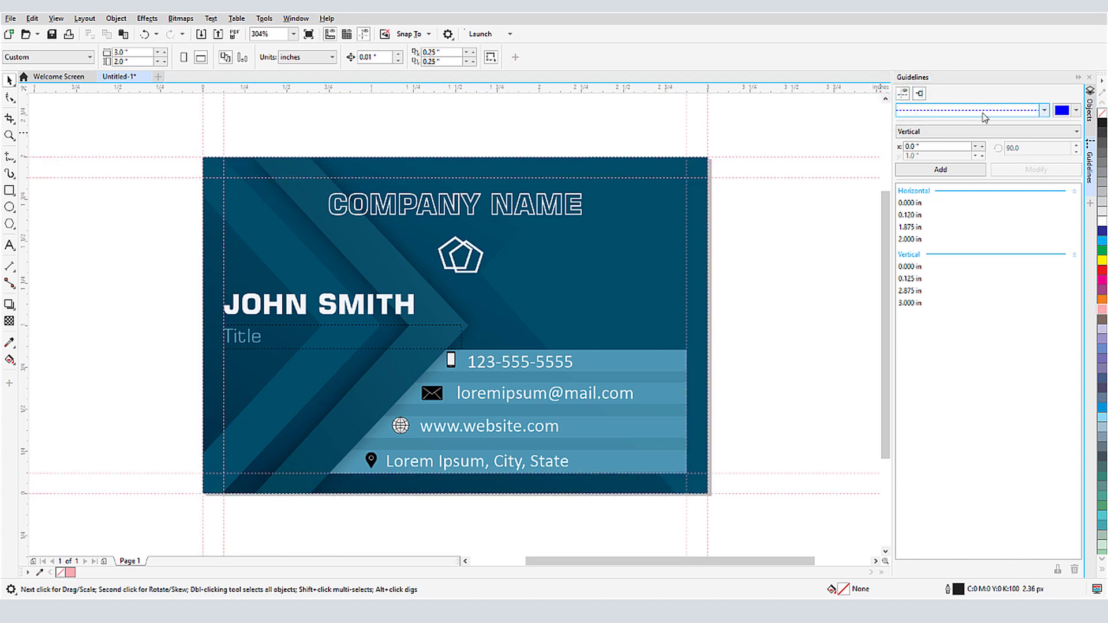
pyautogui.click(981, 111)
pyautogui.click(975, 133)
pyautogui.click(1076, 110)
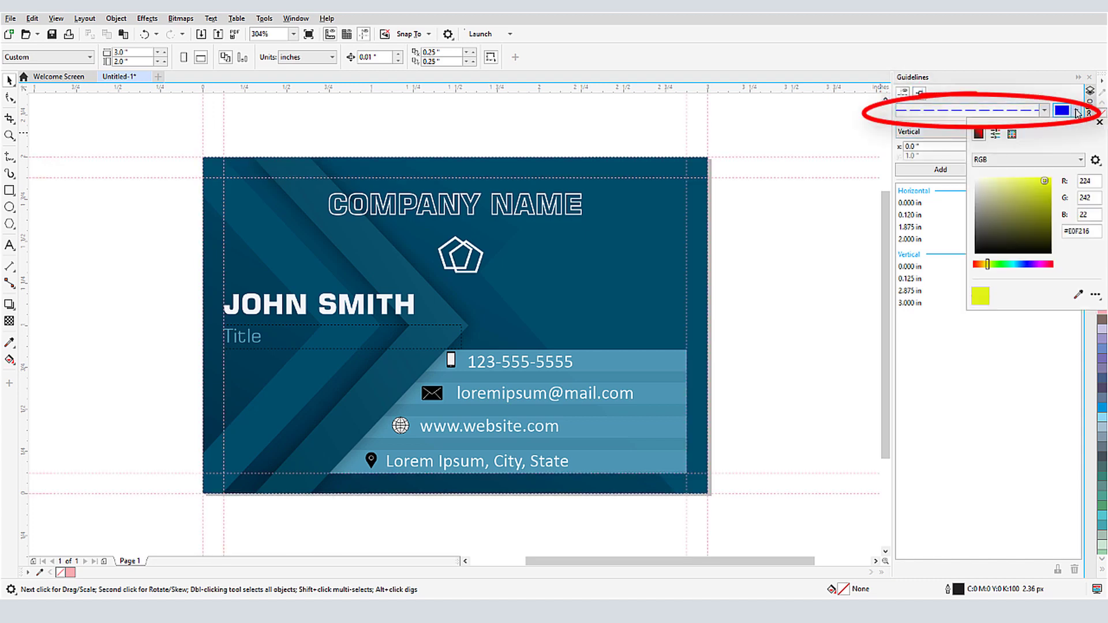
pyautogui.click(1045, 185)
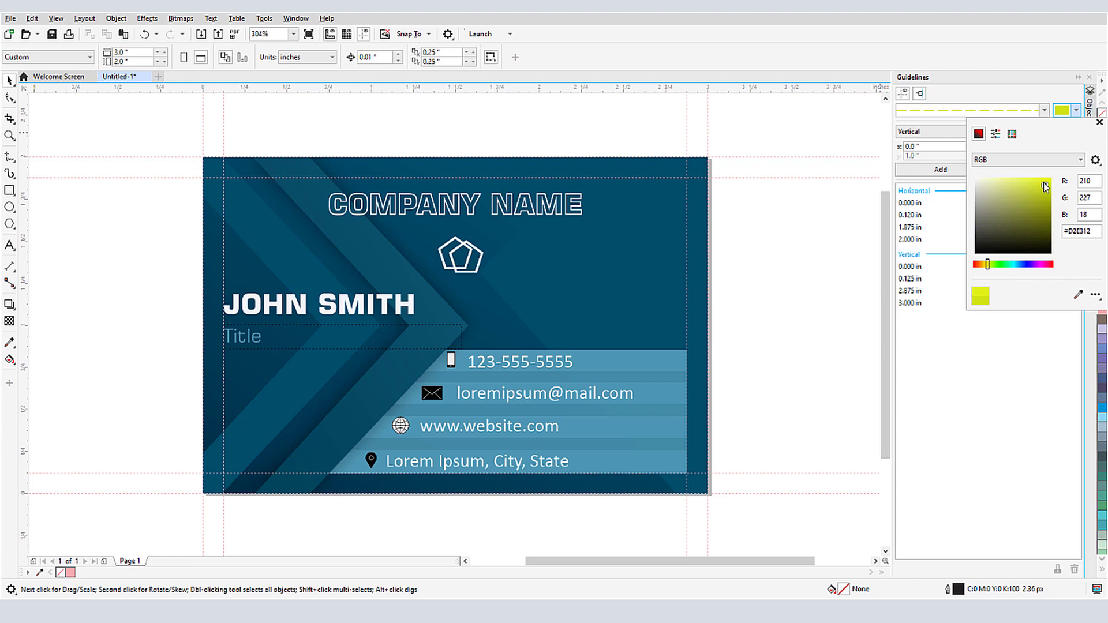
pyautogui.click(1099, 122)
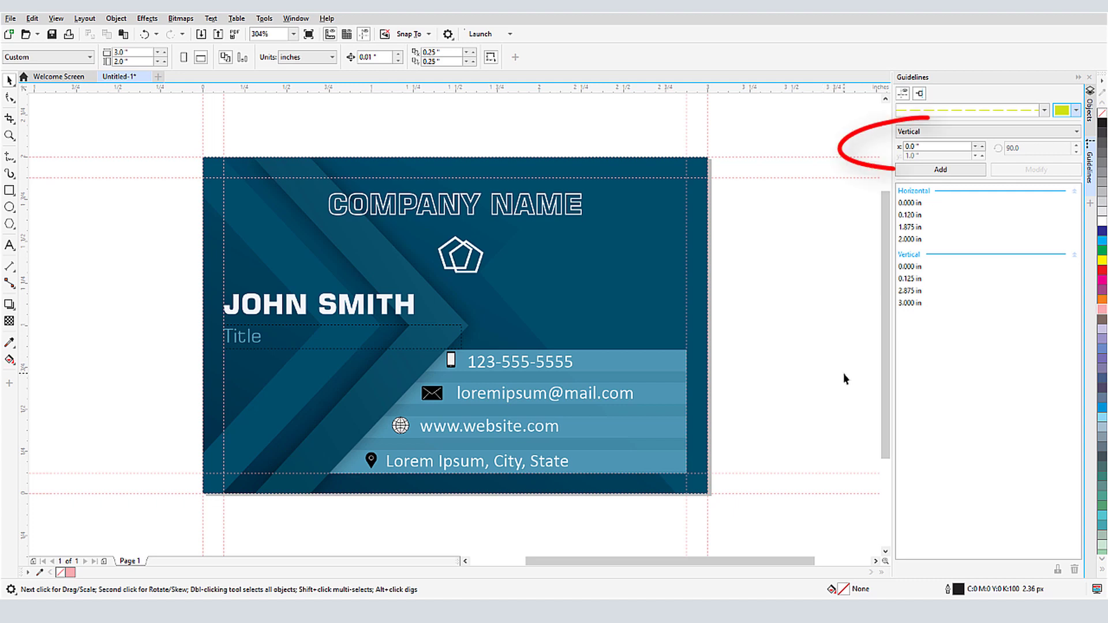
# Step: Add a horizontal guideline and move it to y 0.855 in
pyautogui.click(928, 137)
pyautogui.click(923, 142)
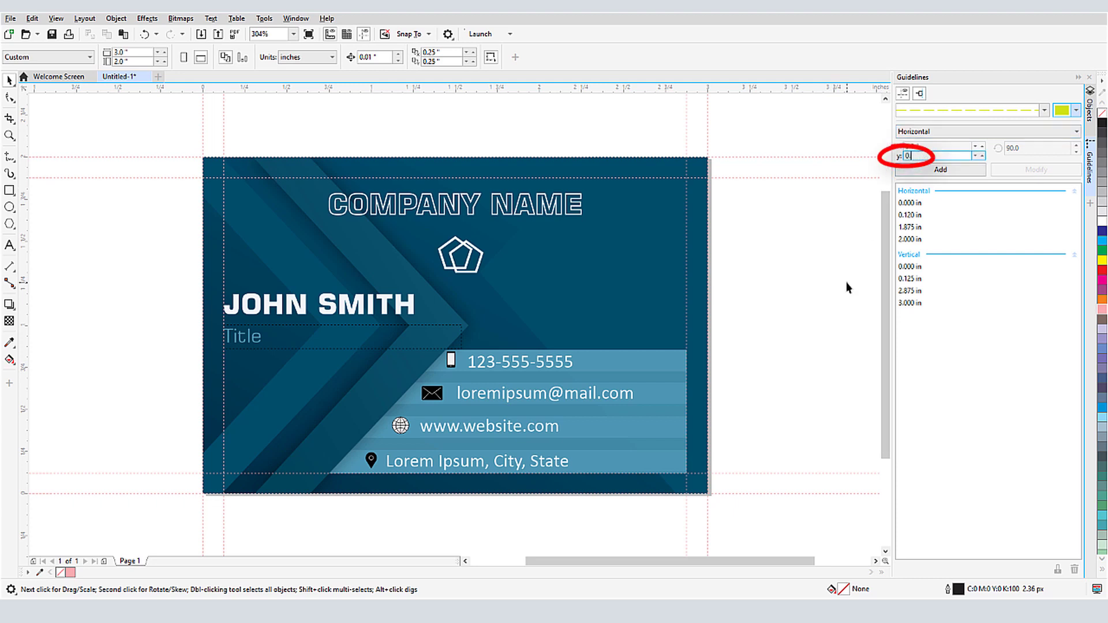
pyautogui.click(1047, 239)
pyautogui.click(964, 171)
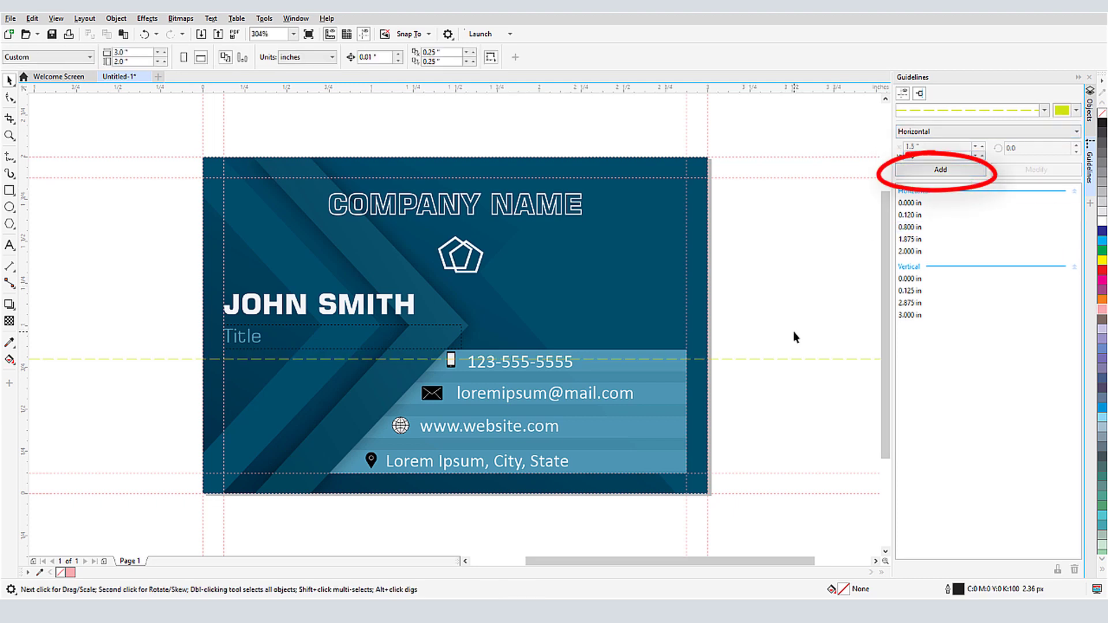
pyautogui.click(796, 359)
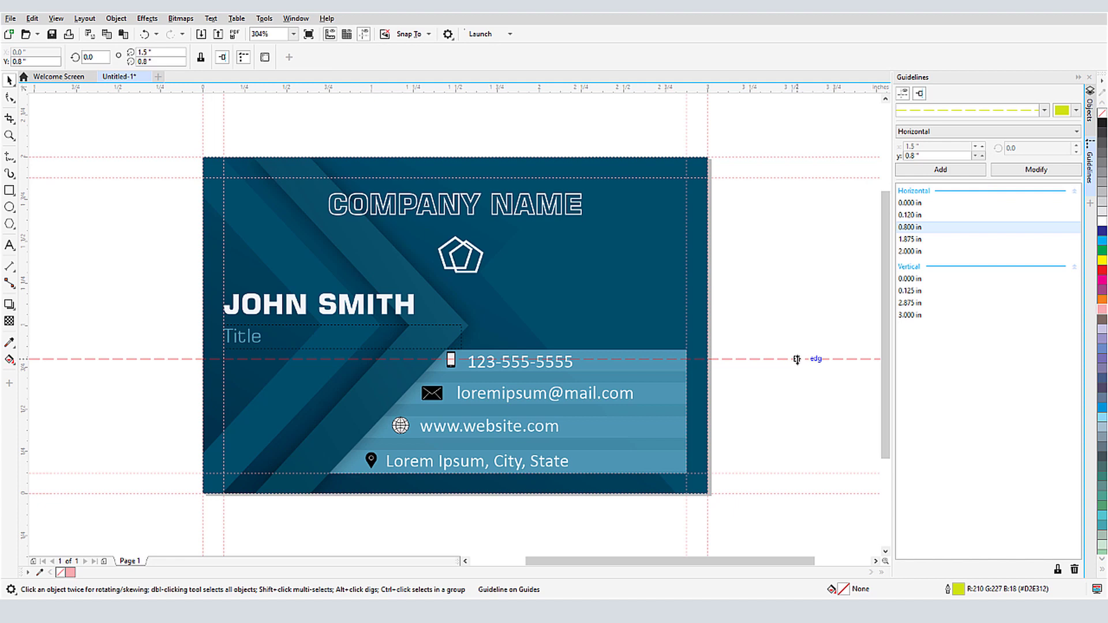
pyautogui.moveTo(932, 156); pyautogui.dragTo(896, 157)
pyautogui.write('0.855')
pyautogui.click(1039, 169)
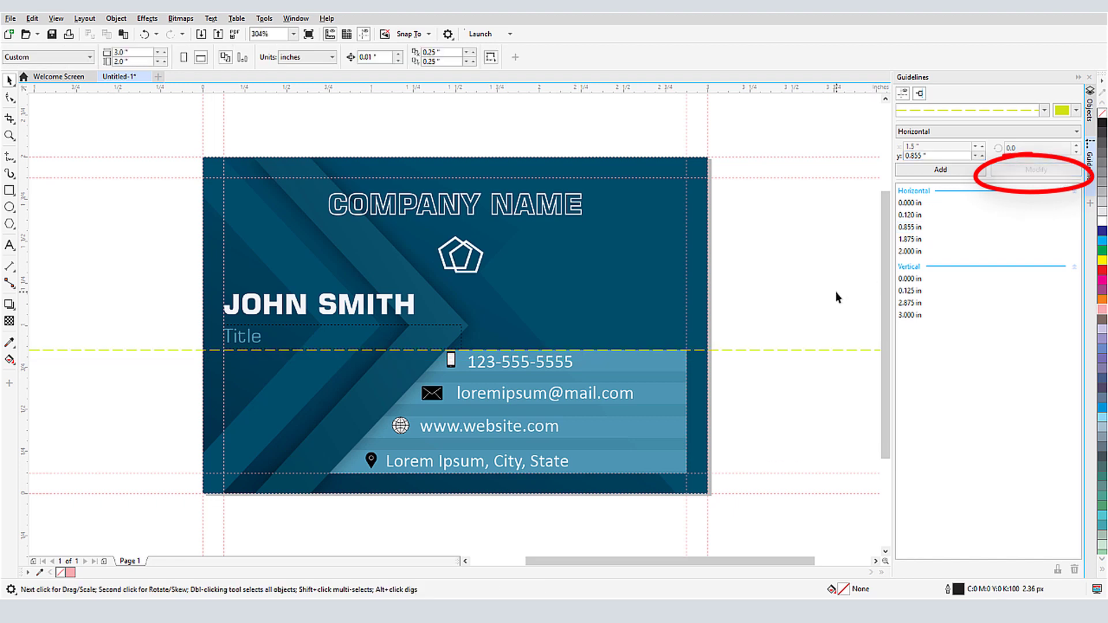
# Step: Duplicate it down to 0.727 in and drag a ruler guideline to 0.662 in
pyautogui.click(819, 350)
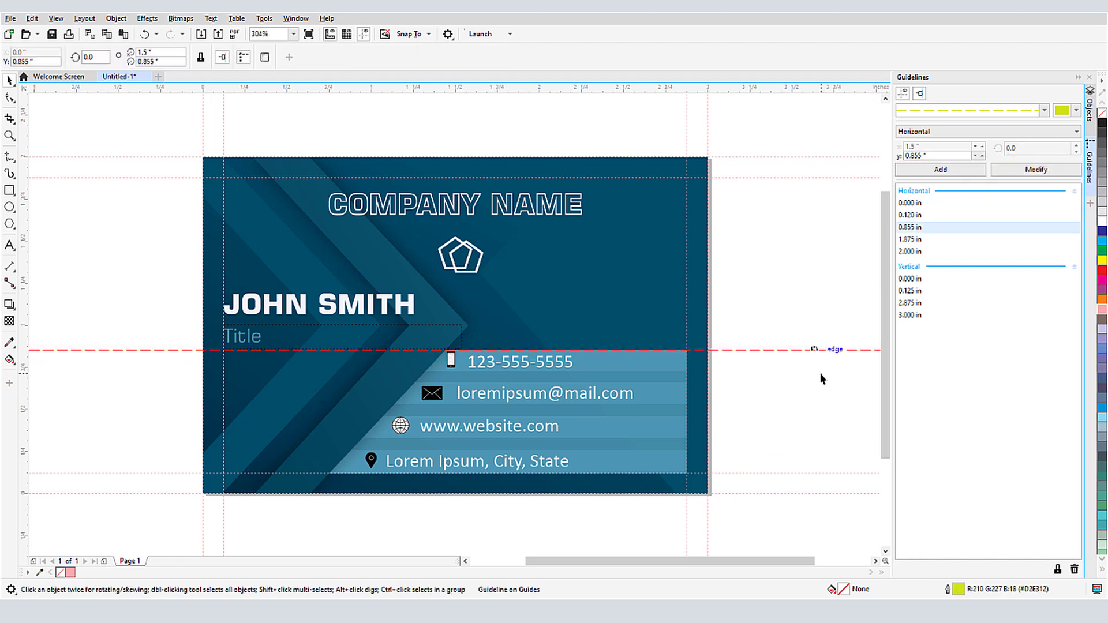
pyautogui.hotkey('ctrl', 'd')
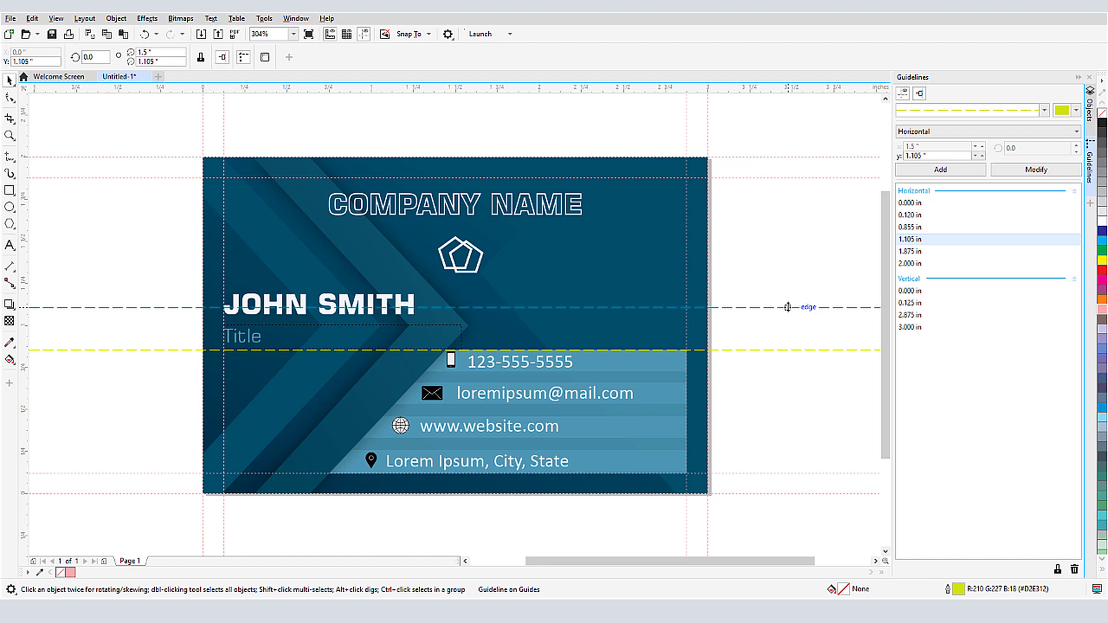
pyautogui.moveTo(788, 307); pyautogui.dragTo(798, 376)
pyautogui.click(801, 391)
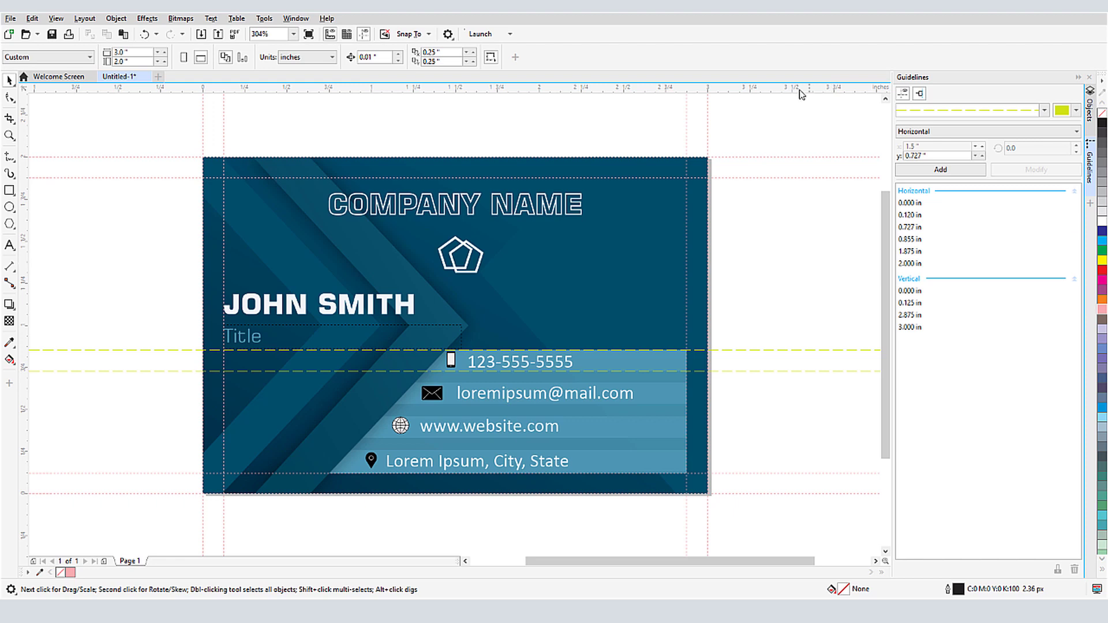
pyautogui.moveTo(797, 87); pyautogui.dragTo(802, 388)
pyautogui.click(802, 405)
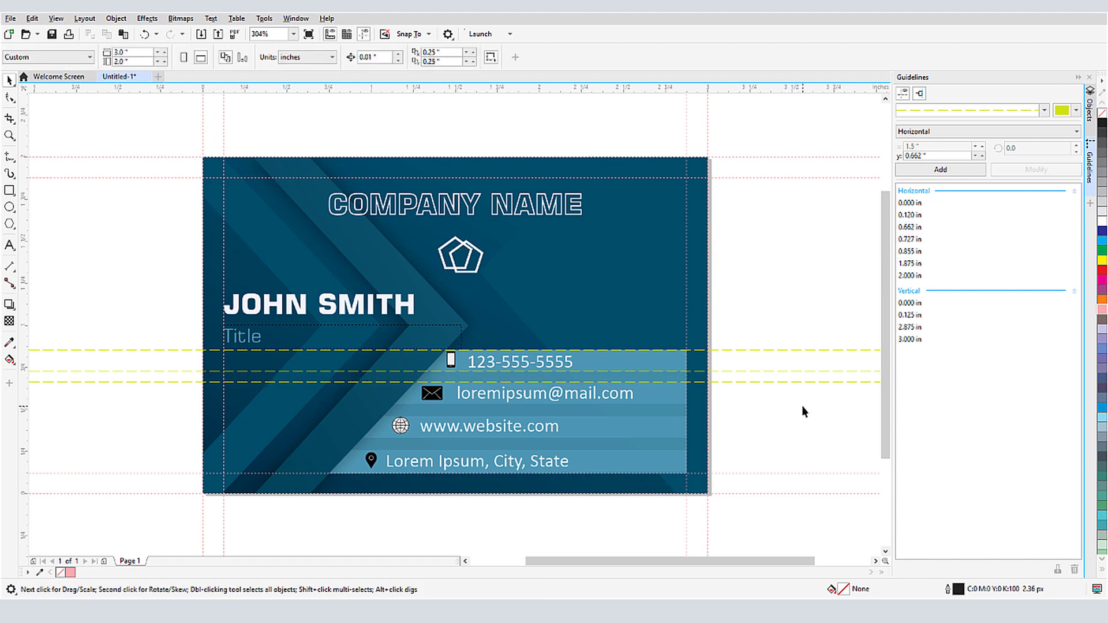
# Step: Add an angled guideline at 46.6° from x 0.637 in, y 0
pyautogui.click(924, 132)
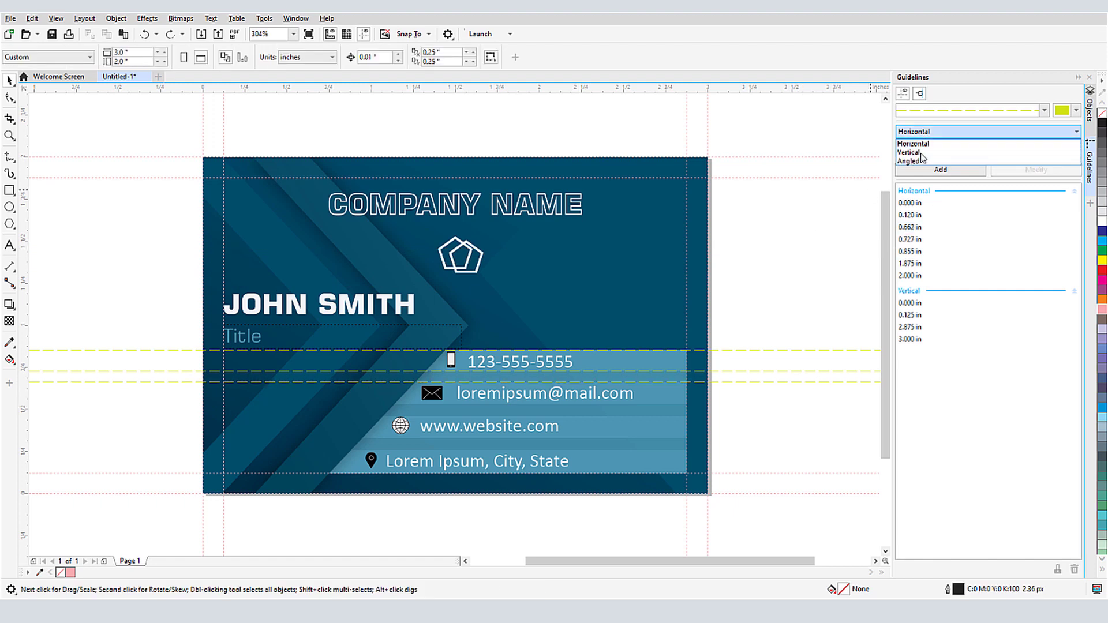
pyautogui.click(922, 161)
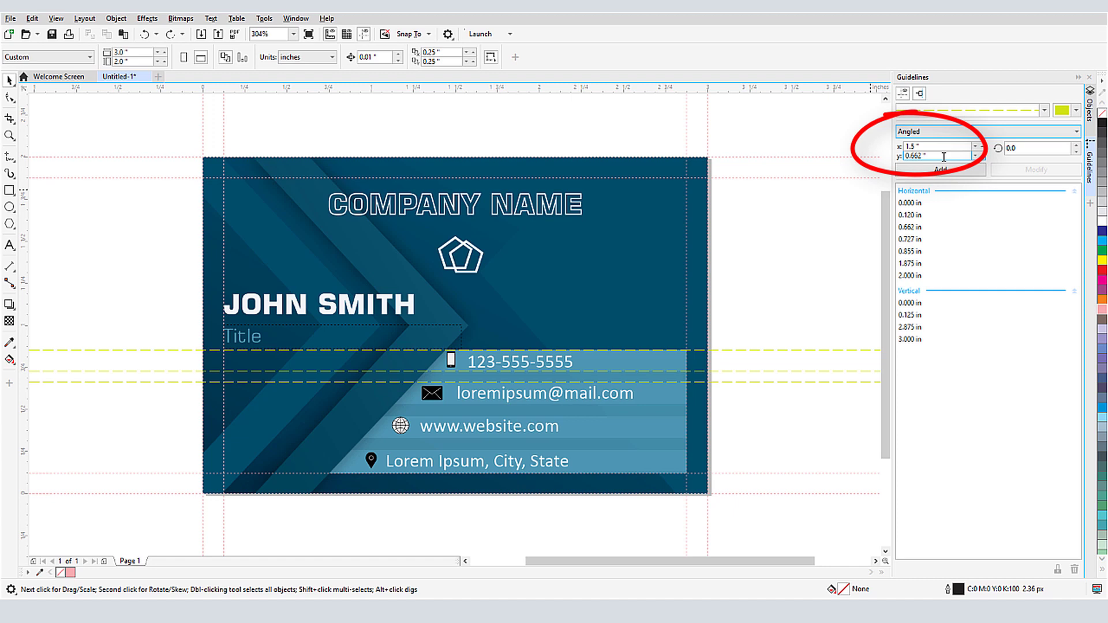
pyautogui.doubleClick(1033, 147)
pyautogui.write('46.6')
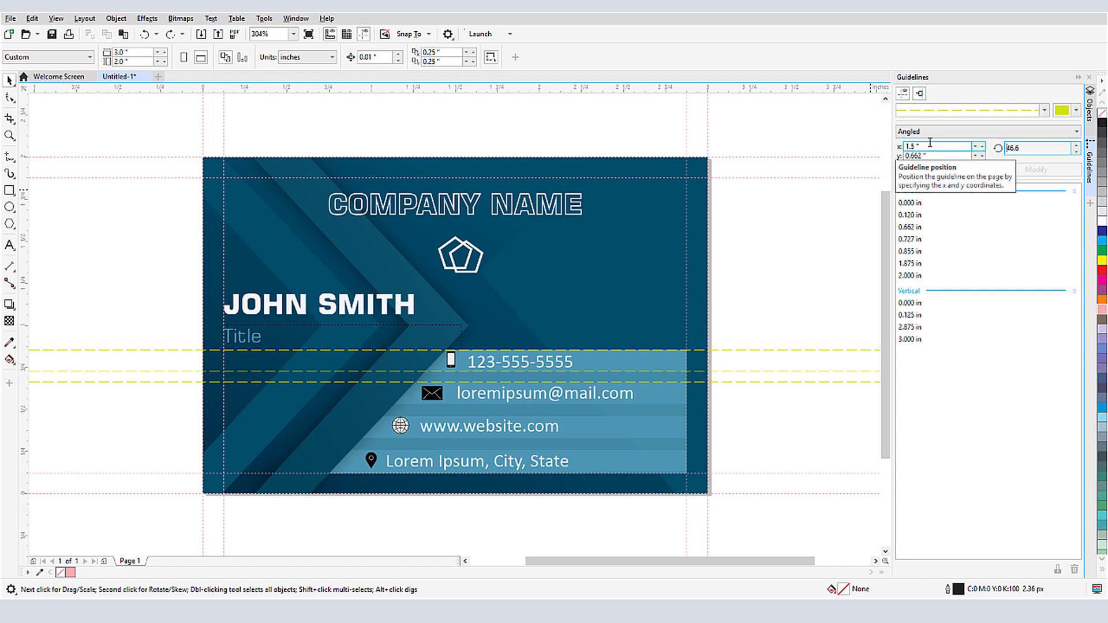
pyautogui.doubleClick(930, 146)
pyautogui.write('0.637')
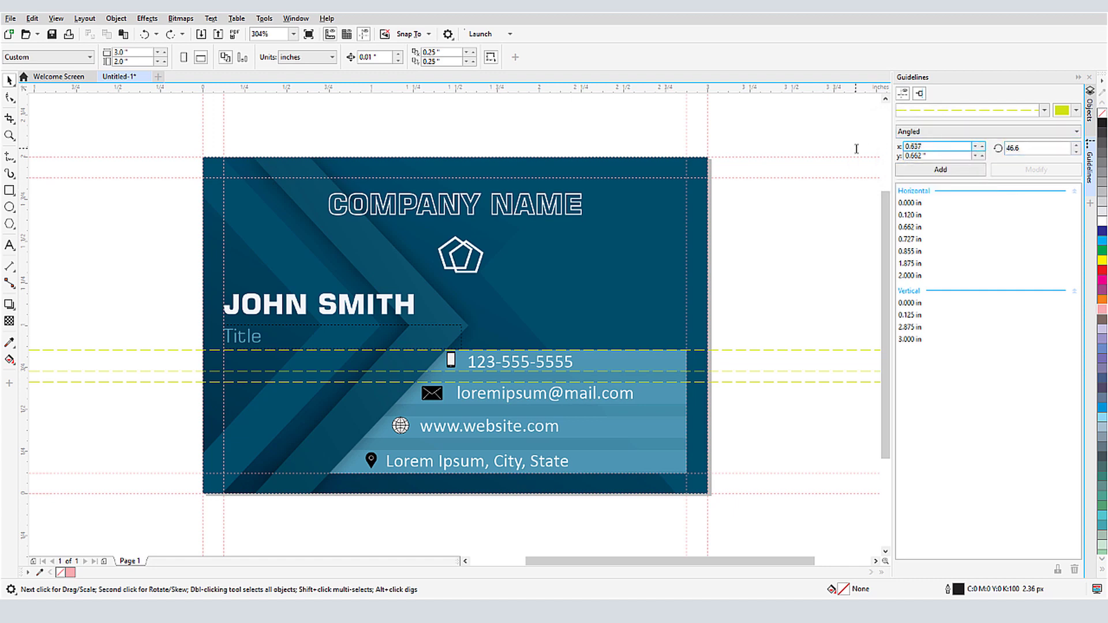
pyautogui.press('Tab')
pyautogui.write('0')
pyautogui.click(940, 169)
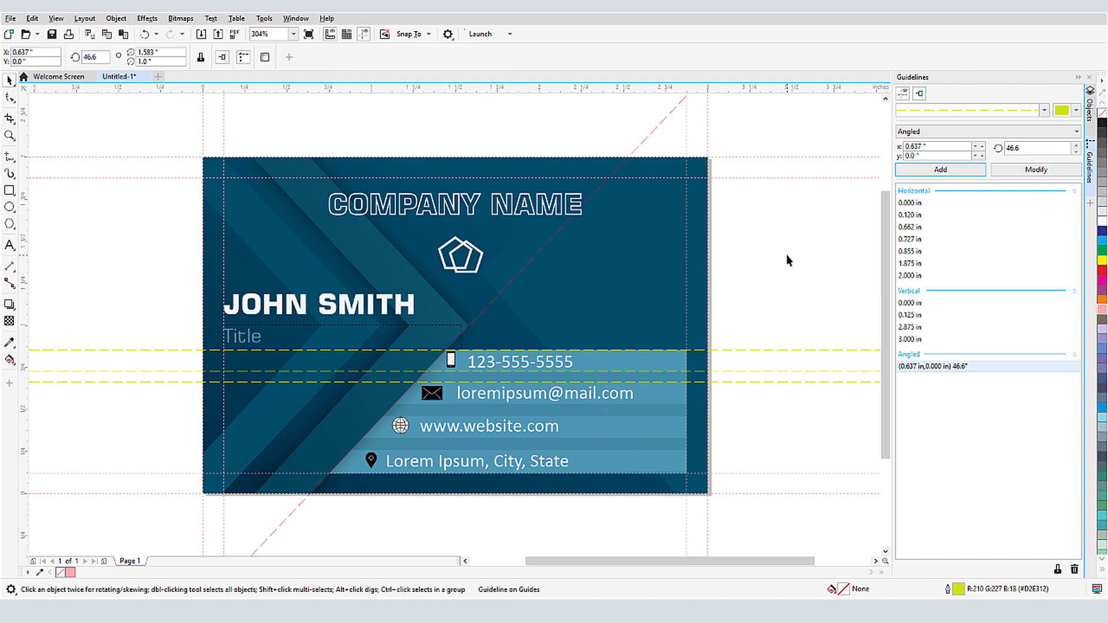
# Step: Create a second angled guideline and rotate it to about 132.8°, crossing the first
pyautogui.moveTo(552, 236); pyautogui.dragTo(598, 228)
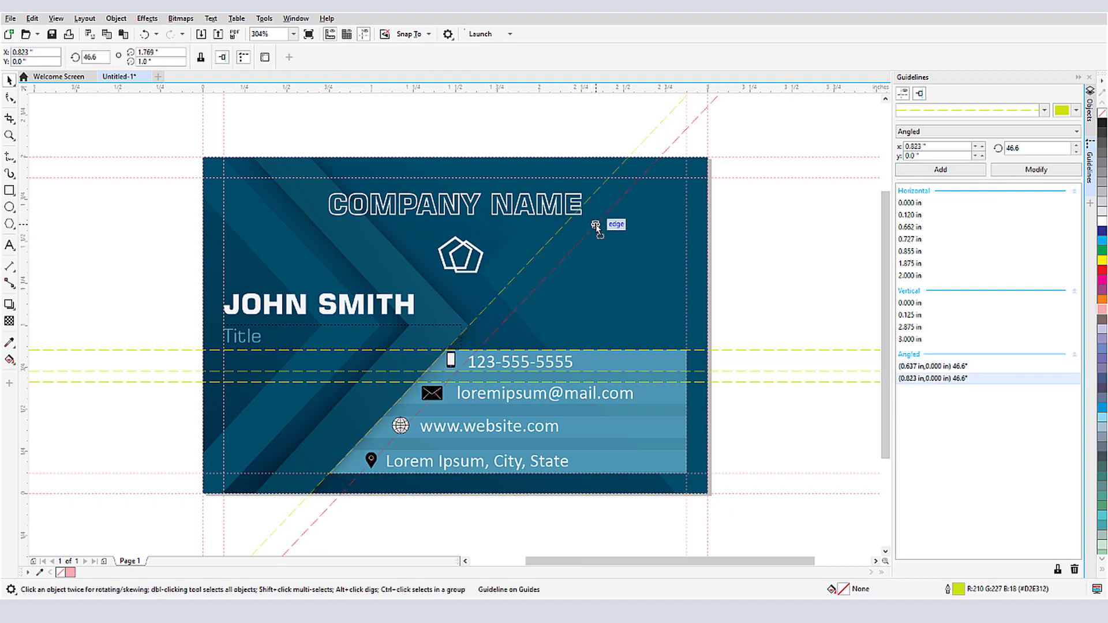
pyautogui.click(598, 228)
pyautogui.moveTo(704, 108); pyautogui.dragTo(374, 159)
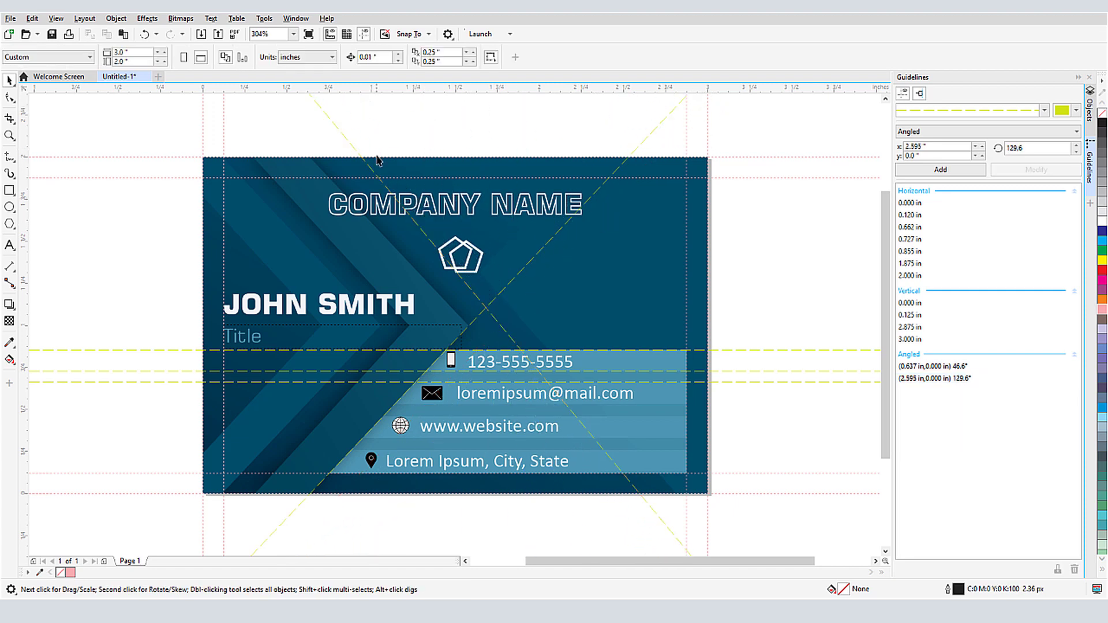
pyautogui.click(399, 239)
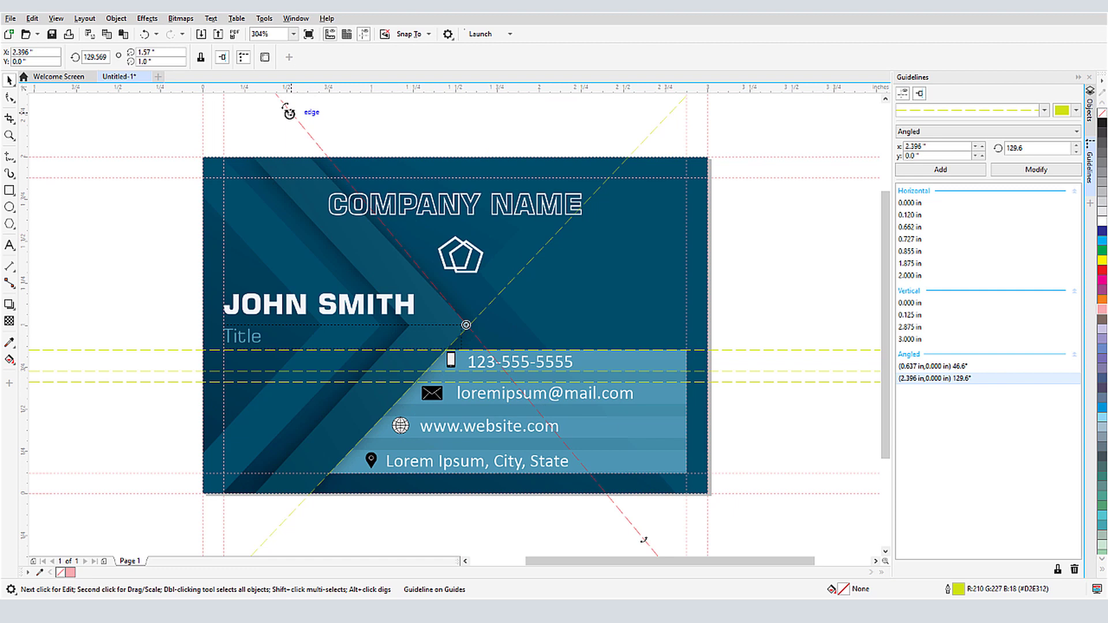
pyautogui.moveTo(287, 112); pyautogui.dragTo(281, 123)
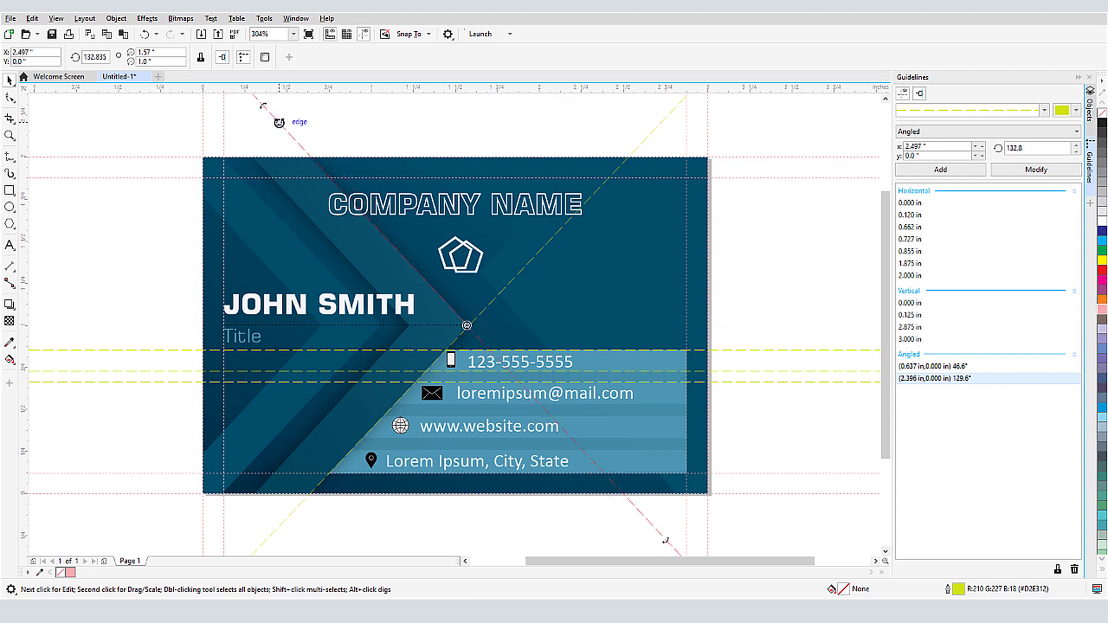
pyautogui.click(320, 121)
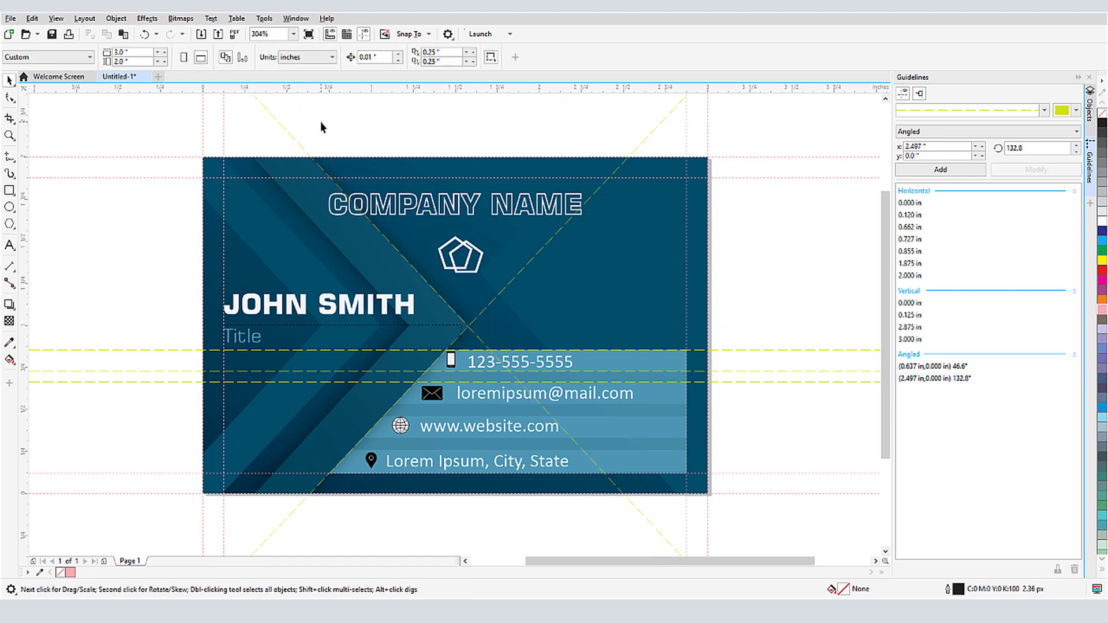
# Step: Select every guideline in the Guidelines docker and lock them
pyautogui.click(909, 203)
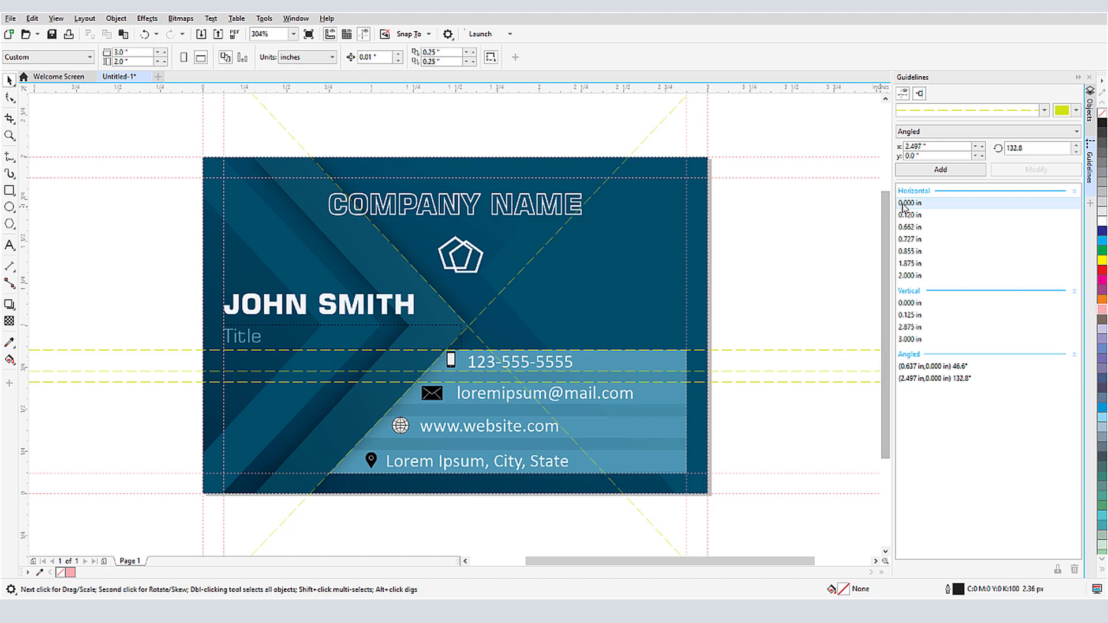
pyautogui.keyDown('shift'); pyautogui.click(914, 379); pyautogui.keyUp('shift')
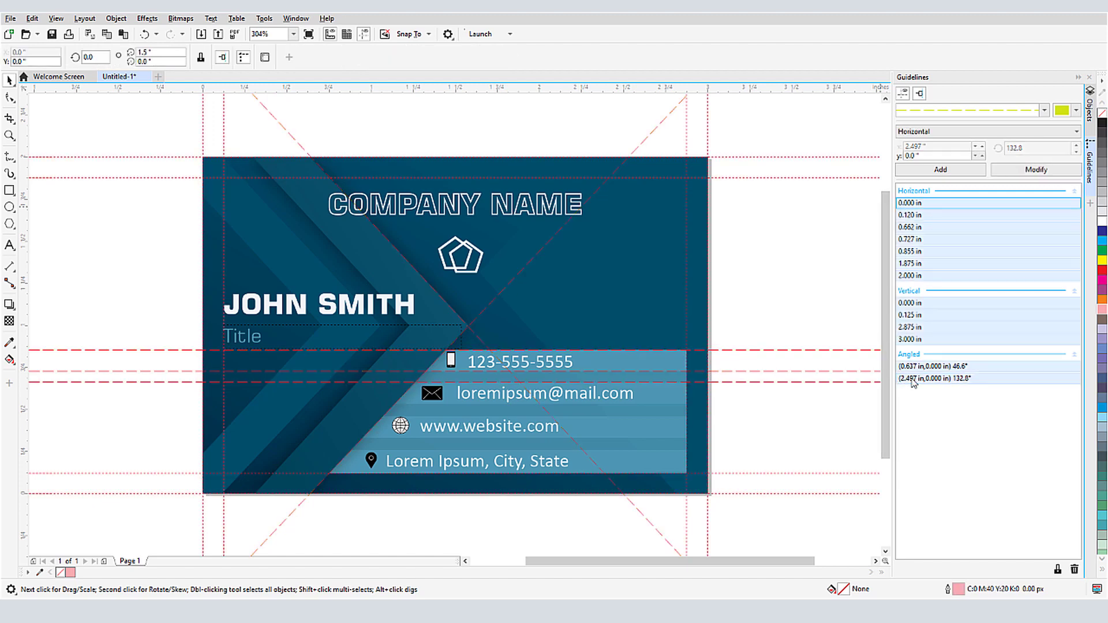
pyautogui.click(1057, 573)
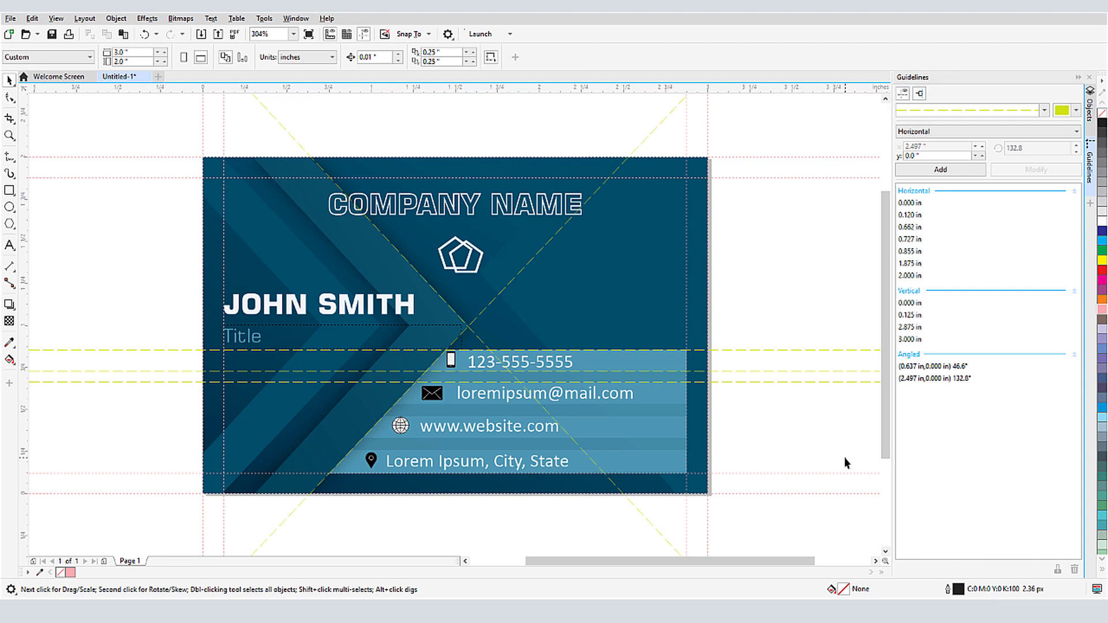
pyautogui.hotkey('ctrl', 'z')
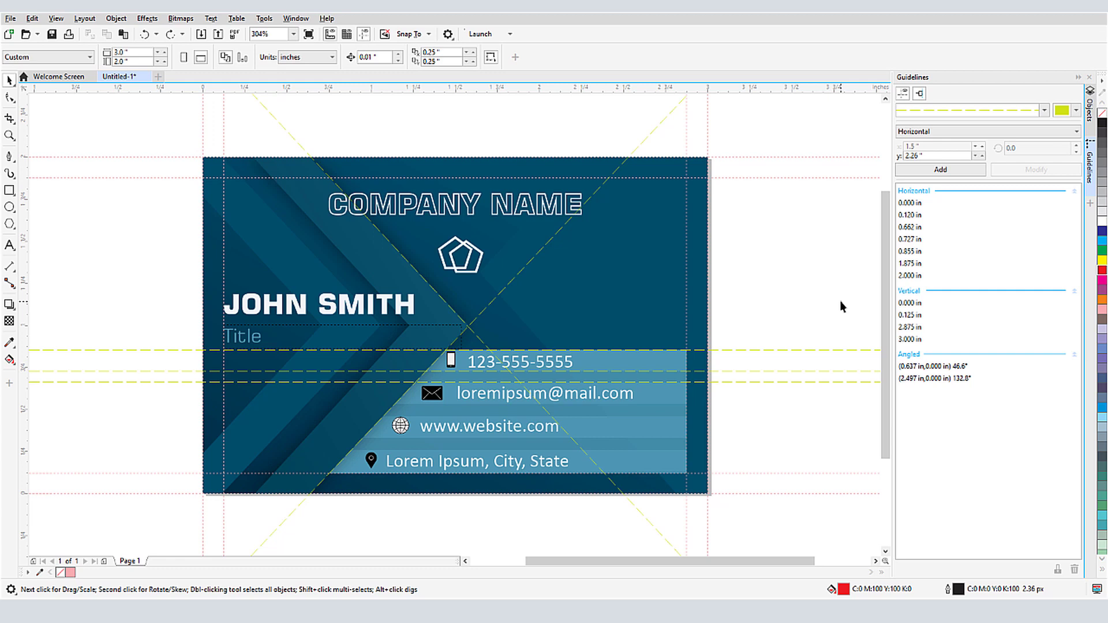
# Step: Draw a closed Pen shape snapped to the guide corners and the diagonal crossing
pyautogui.press('F5')
pyautogui.click(224, 178)
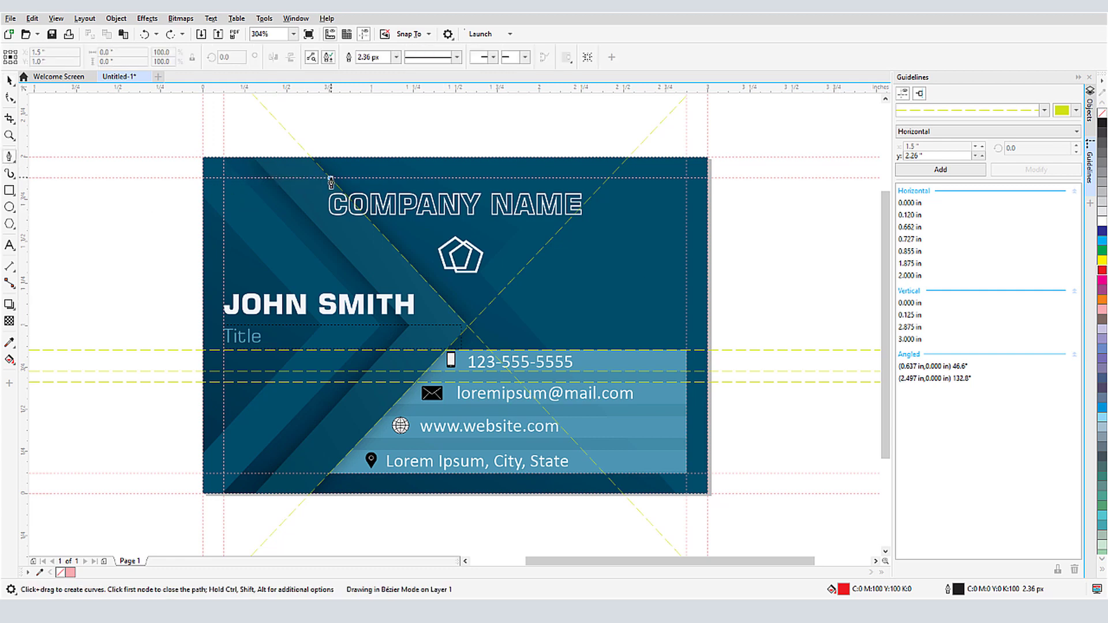
pyautogui.click(468, 327)
pyautogui.click(329, 474)
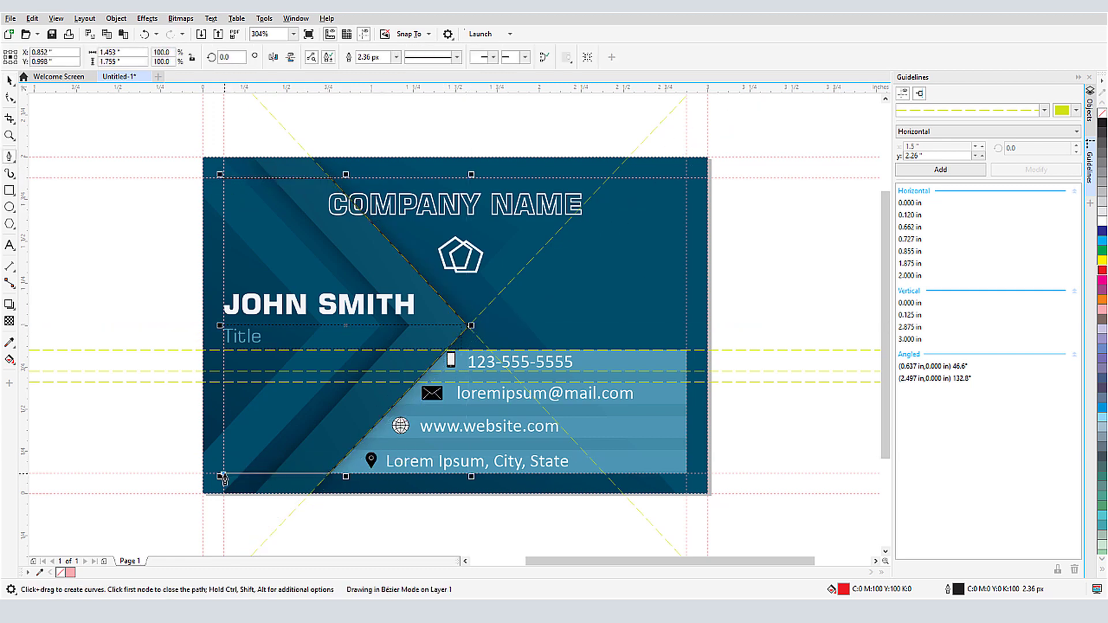
pyautogui.click(224, 474)
pyautogui.click(224, 178)
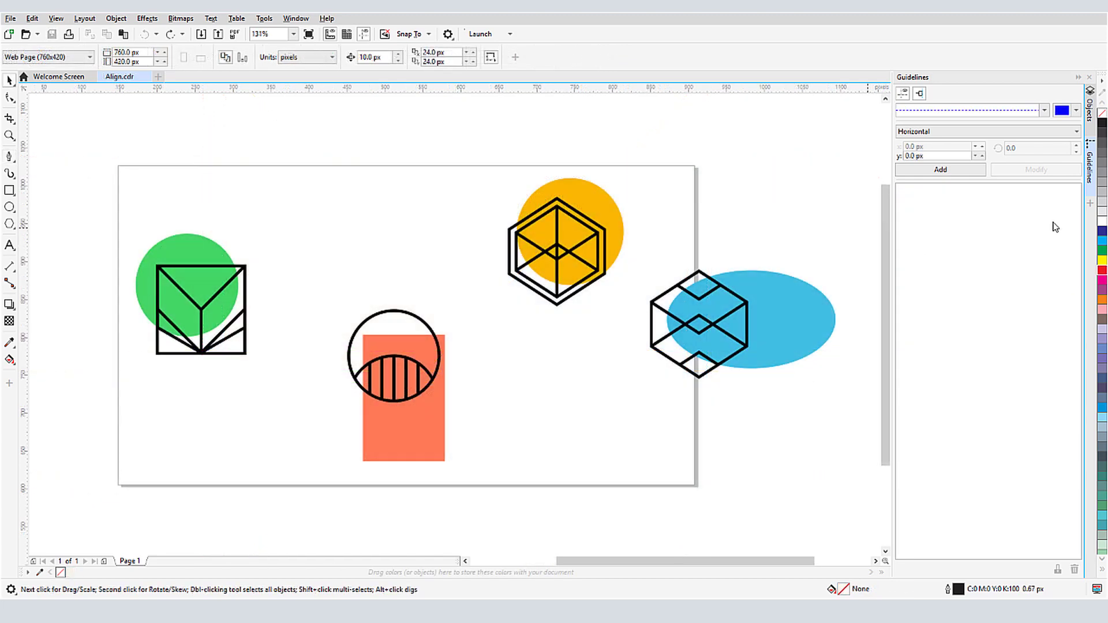
# Step: Add the Align and Distribute docker from the docker list
pyautogui.click(1089, 203)
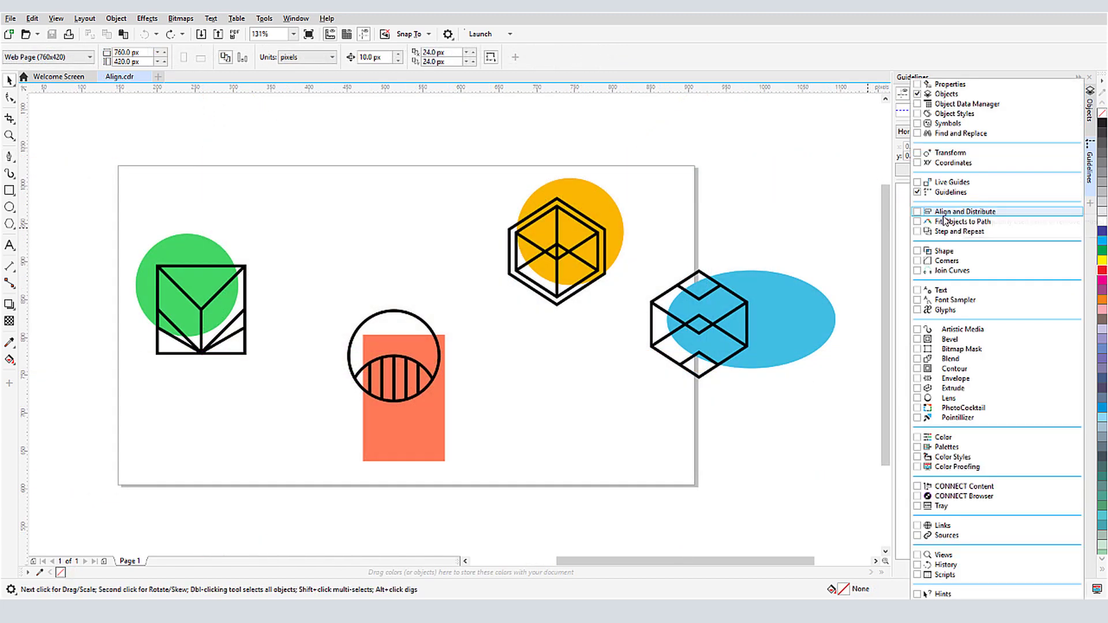
pyautogui.click(952, 212)
pyautogui.click(860, 218)
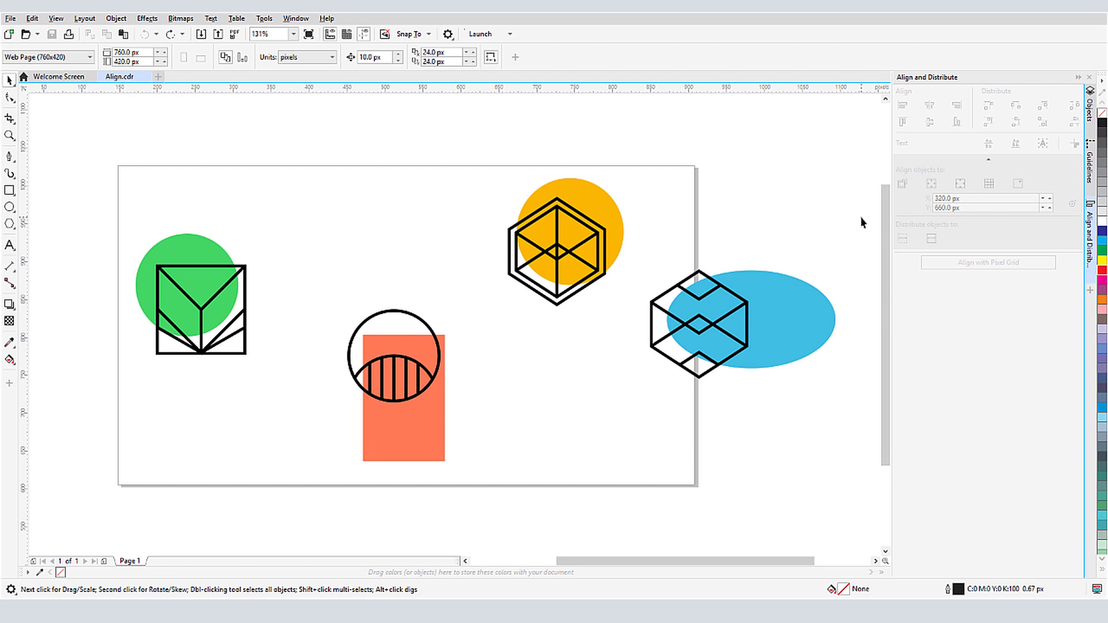
# Step: Select all shapes and align them by vertical centres, then along their tops
pyautogui.moveTo(67, 133); pyautogui.dragTo(847, 500)
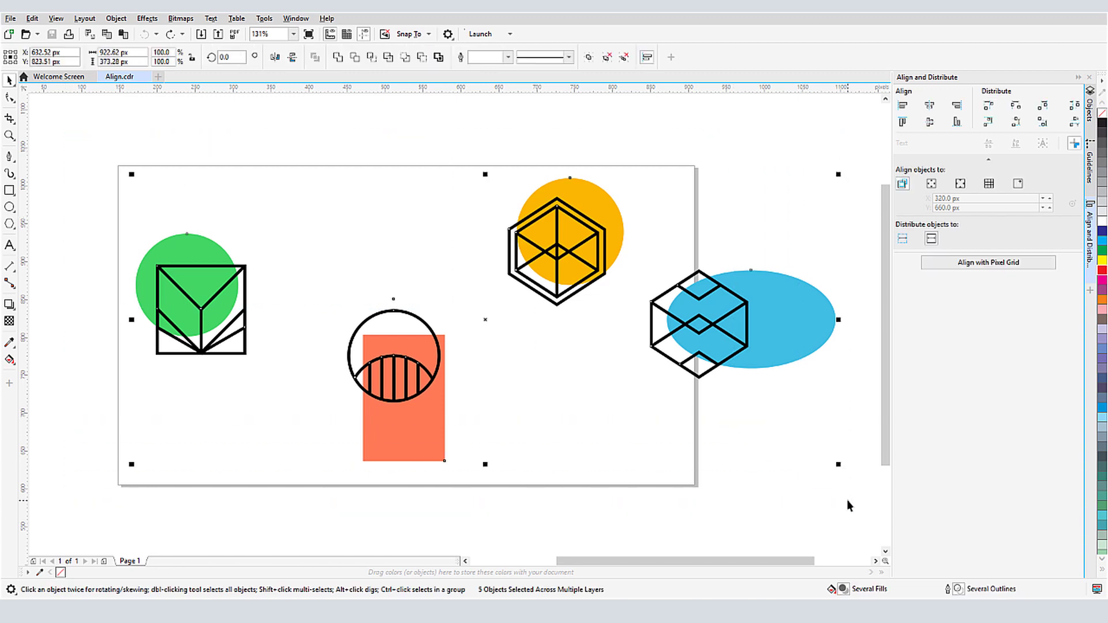
pyautogui.click(929, 123)
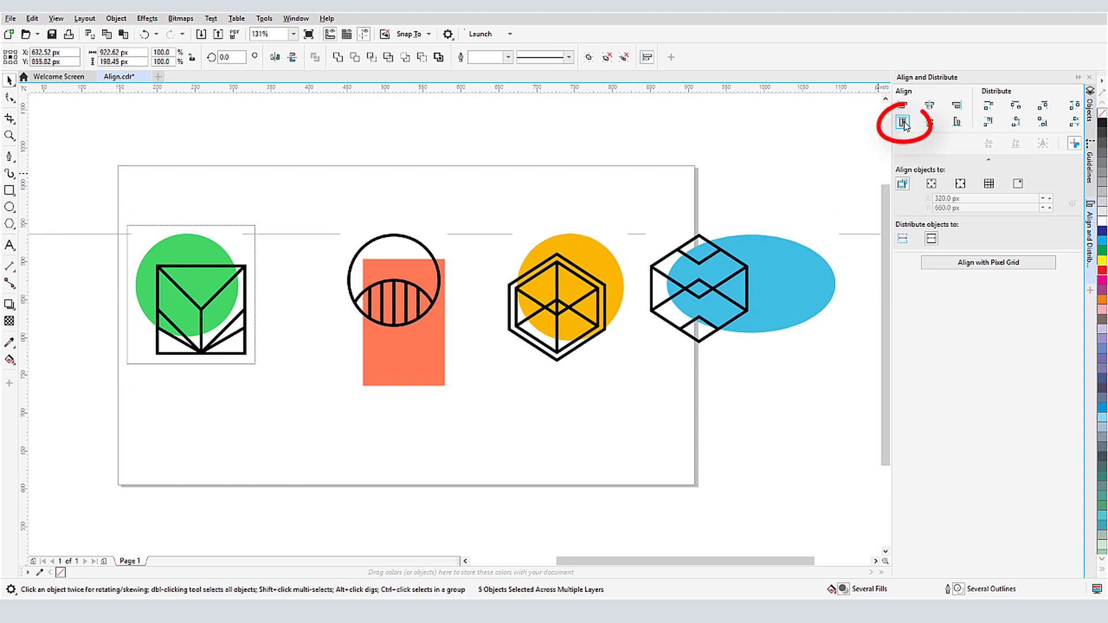
pyautogui.click(903, 121)
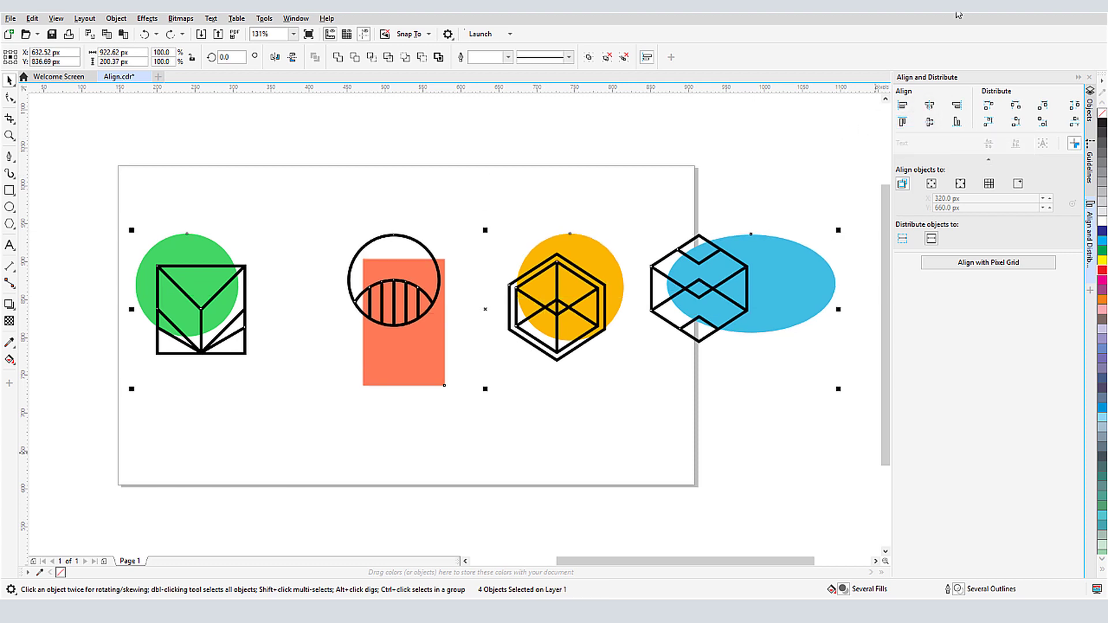
# Step: Distribute shapes by centres and spacing, then align bottoms to point X 220, Y 660 px
pyautogui.click(1015, 106)
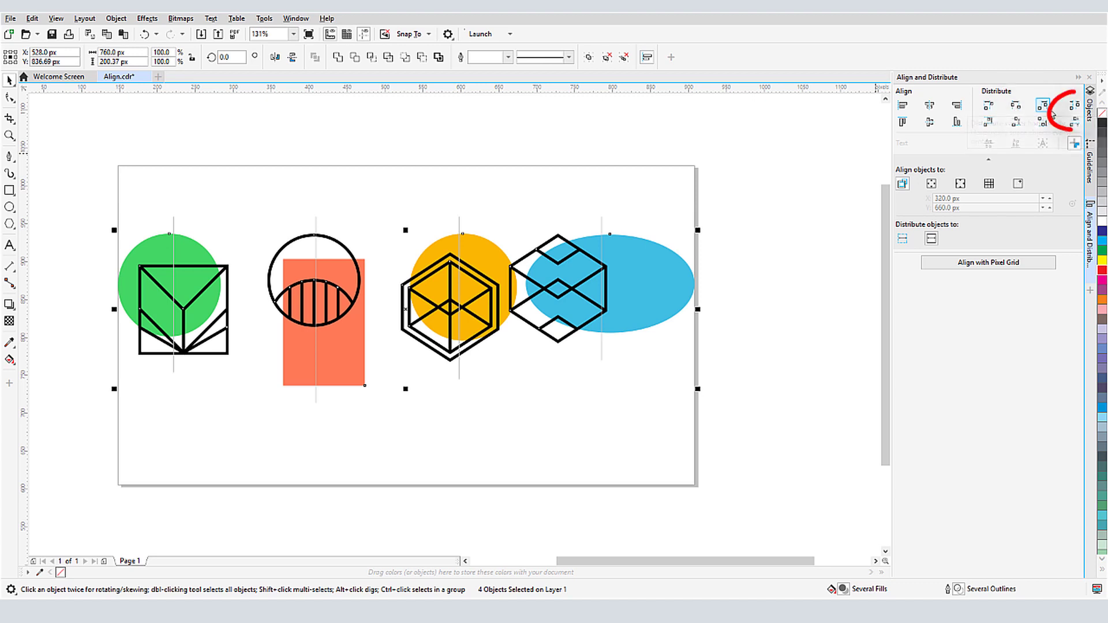
pyautogui.click(1073, 107)
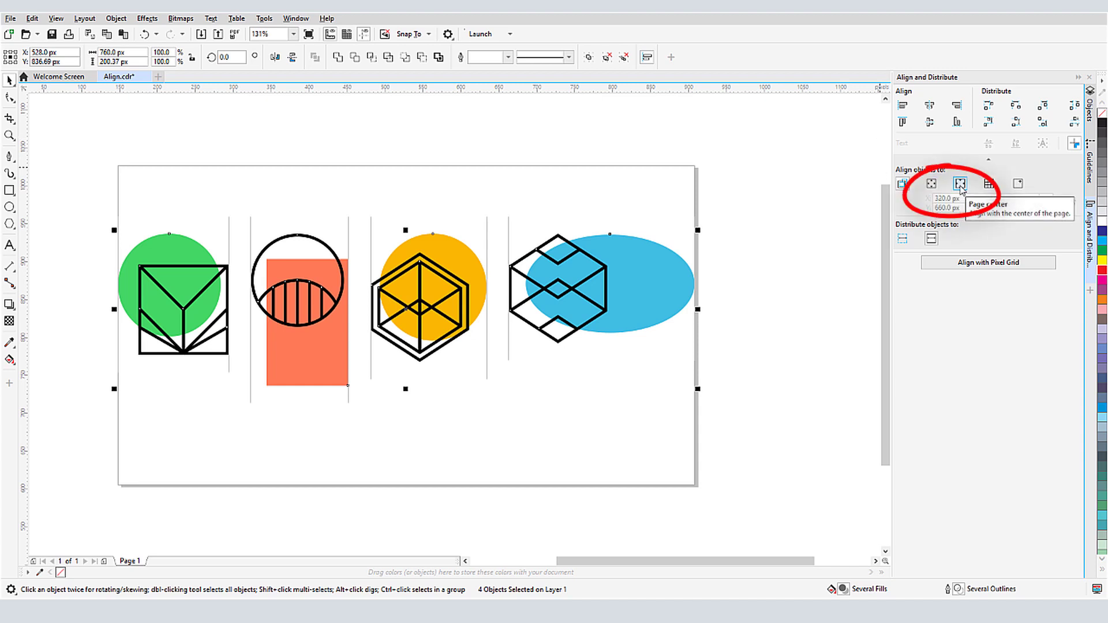
pyautogui.click(1018, 184)
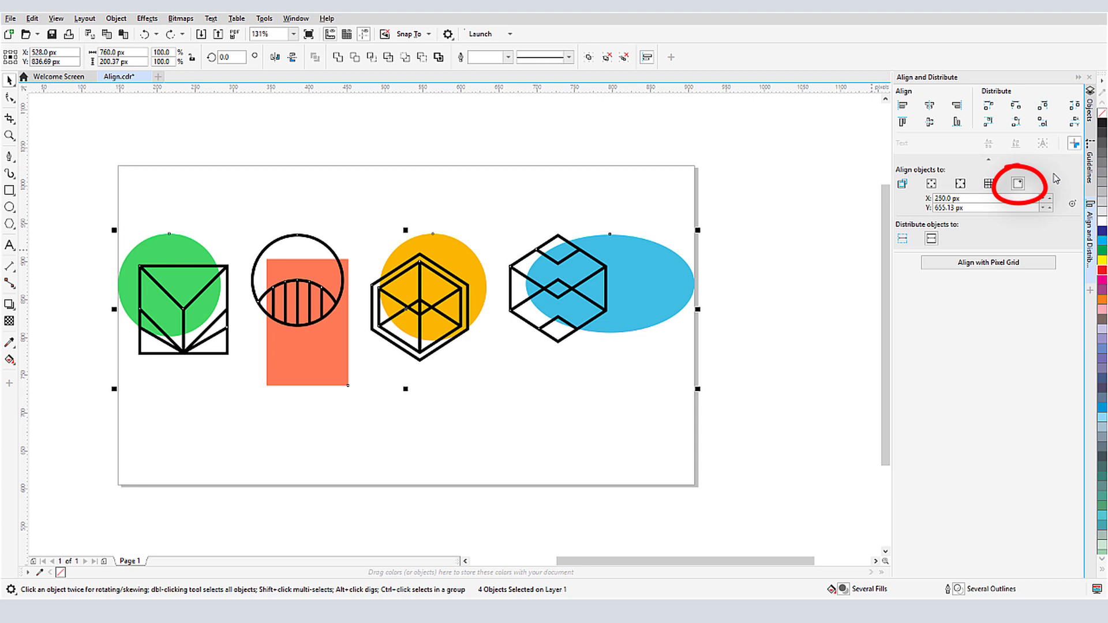
pyautogui.click(1071, 207)
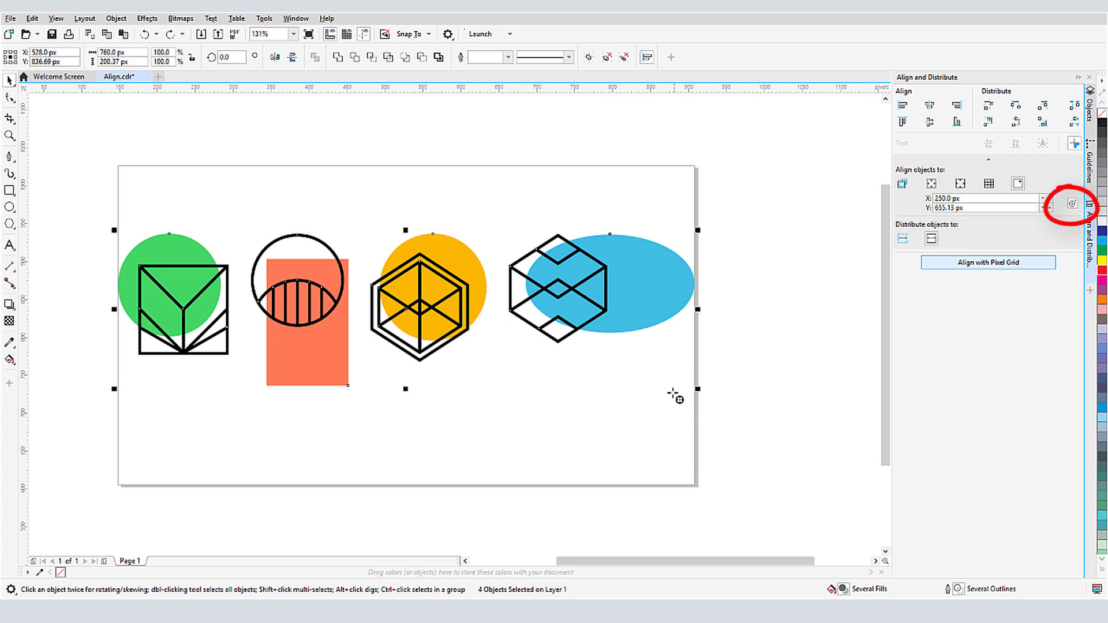
pyautogui.click(171, 447)
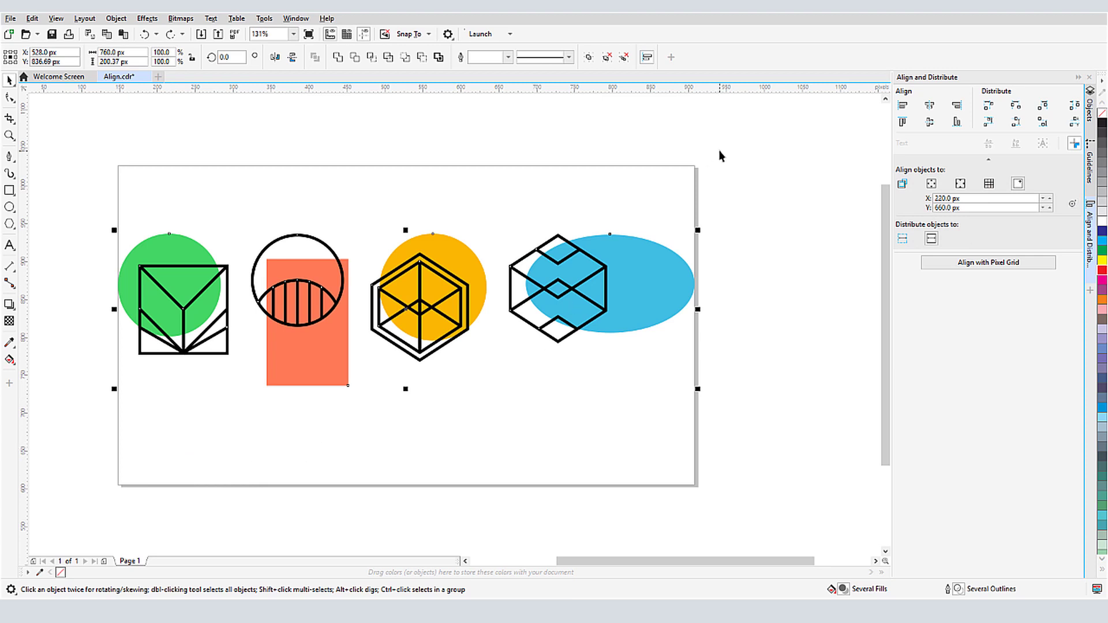
pyautogui.click(956, 123)
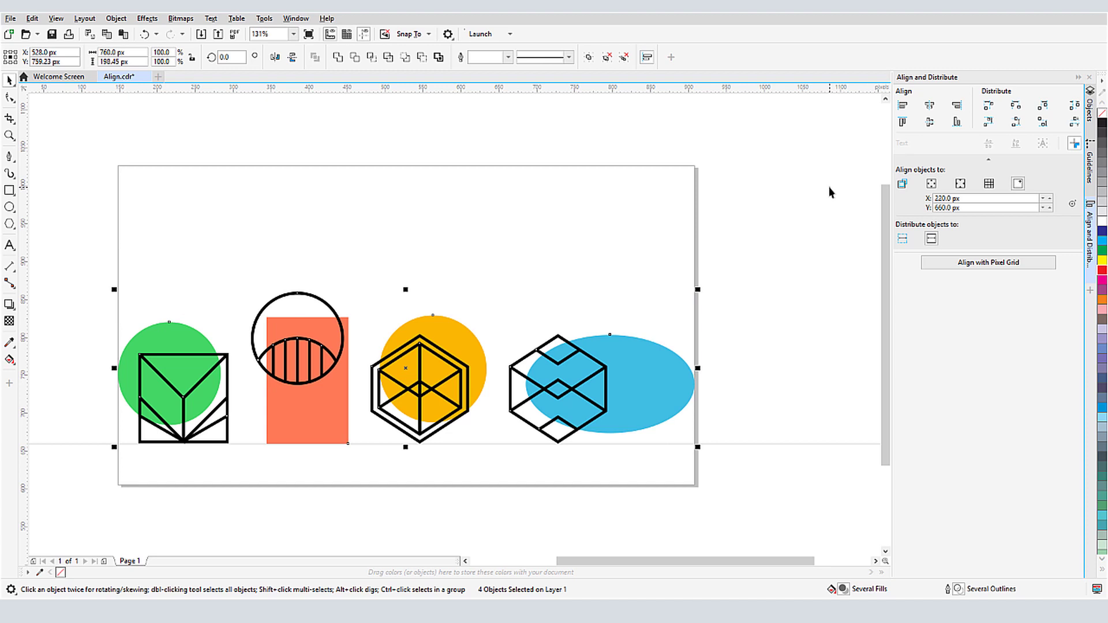
# Step: Add the Live Guides docker and switch on Alignment guides
pyautogui.click(1090, 292)
pyautogui.click(920, 183)
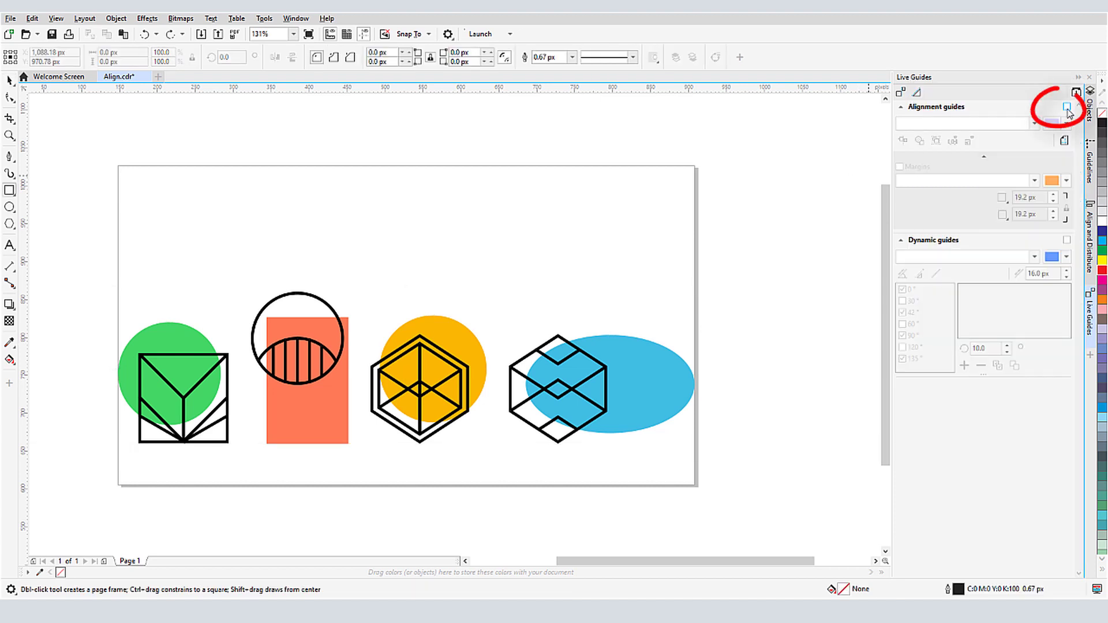
pyautogui.click(1066, 107)
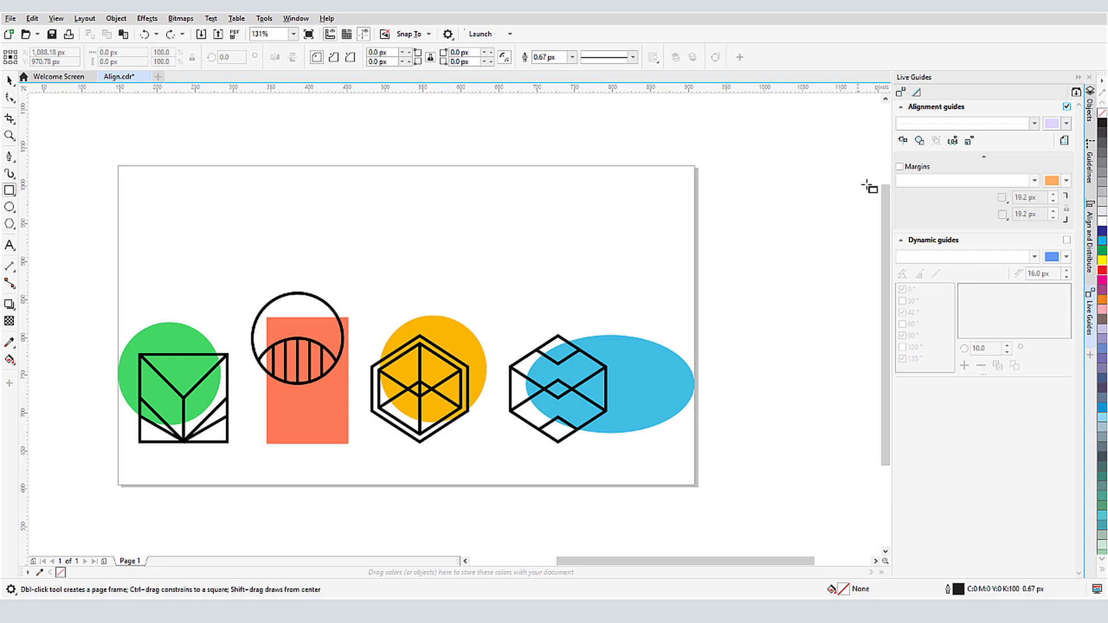
pyautogui.click(904, 141)
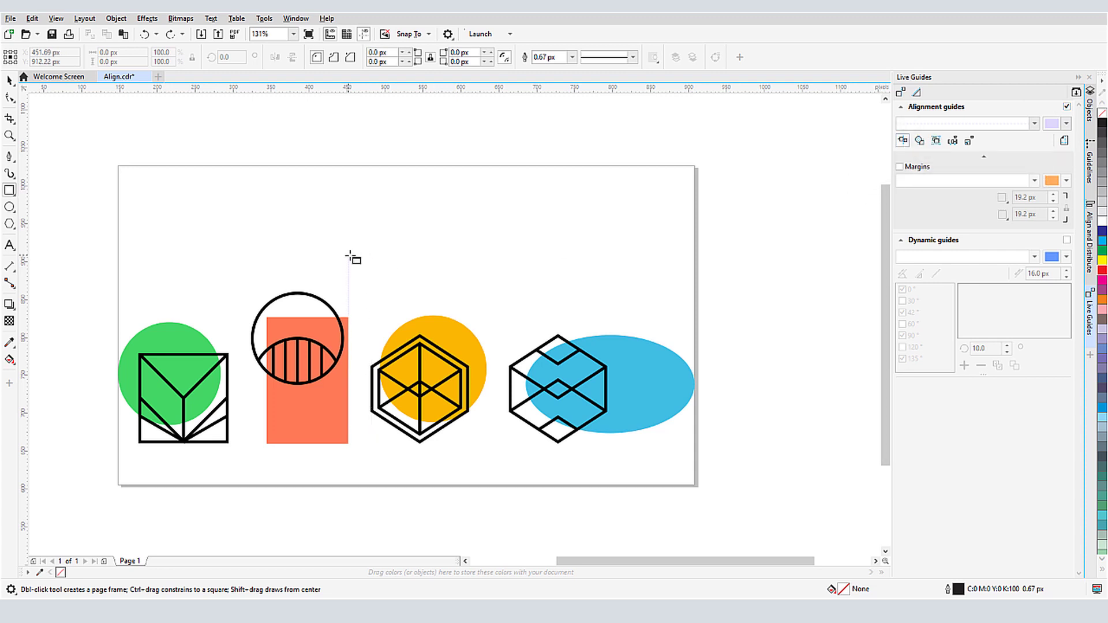
# Step: Draw and undo a test rectangle, then turn on Intelligent spacing guides
pyautogui.moveTo(349, 255)
pyautogui.mouseDown()
pyautogui.moveTo(475, 272)
pyautogui.moveTo(486, 284)
pyautogui.mouseUp()
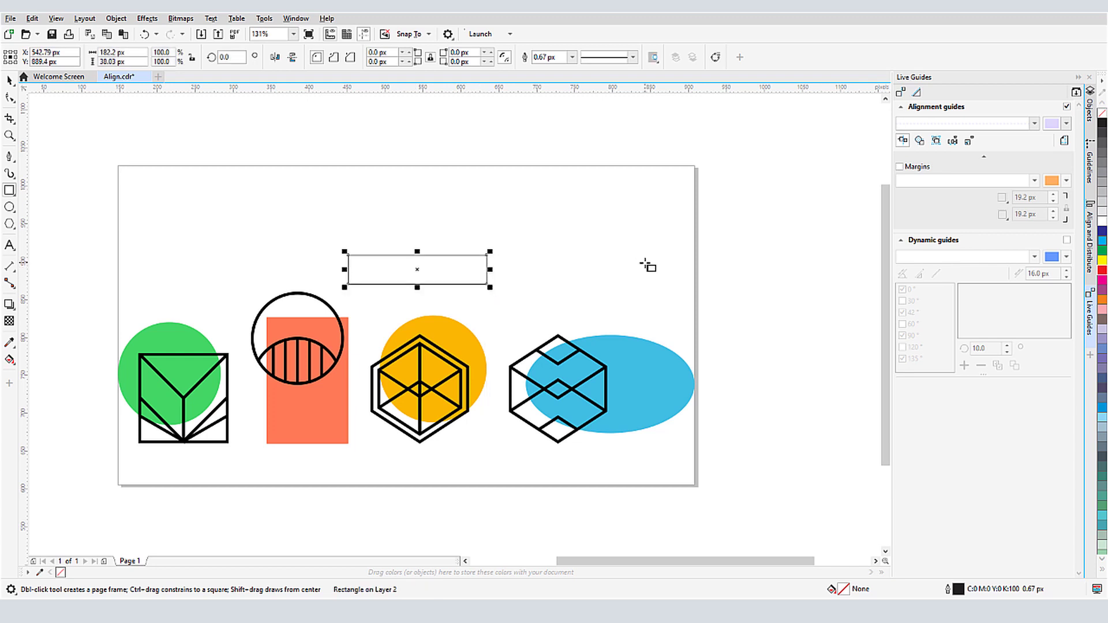
pyautogui.hotkey('ctrl', 'z')
pyautogui.click(952, 141)
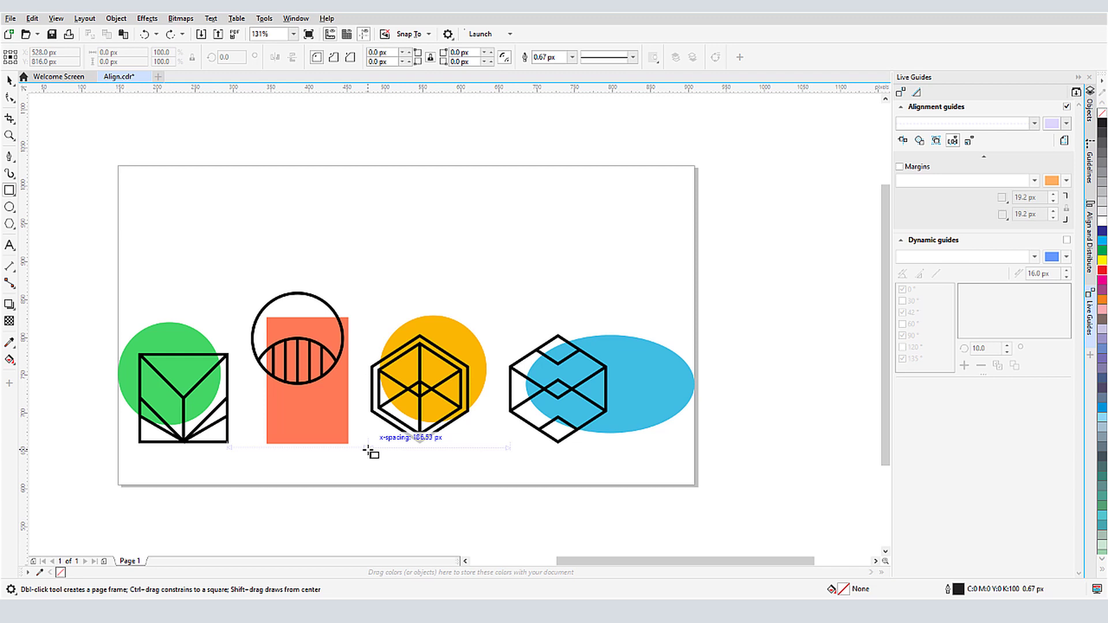
# Step: Turn on Intelligent dimensioning, testing with a rectangle scaled and rotated to 25°
pyautogui.moveTo(367, 449); pyautogui.dragTo(491, 305)
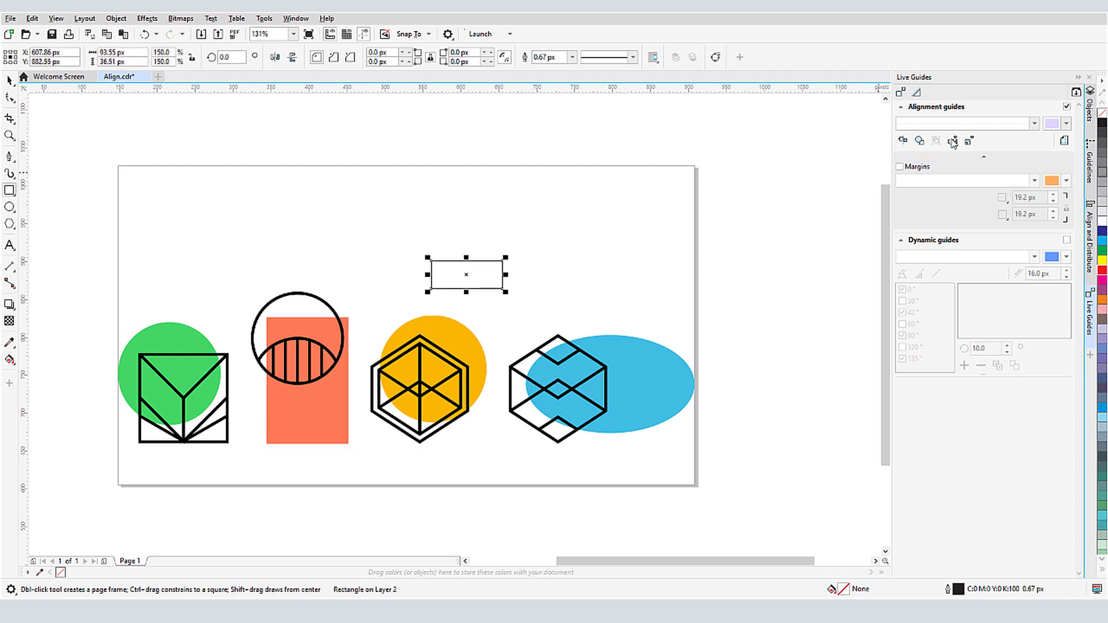
pyautogui.click(970, 141)
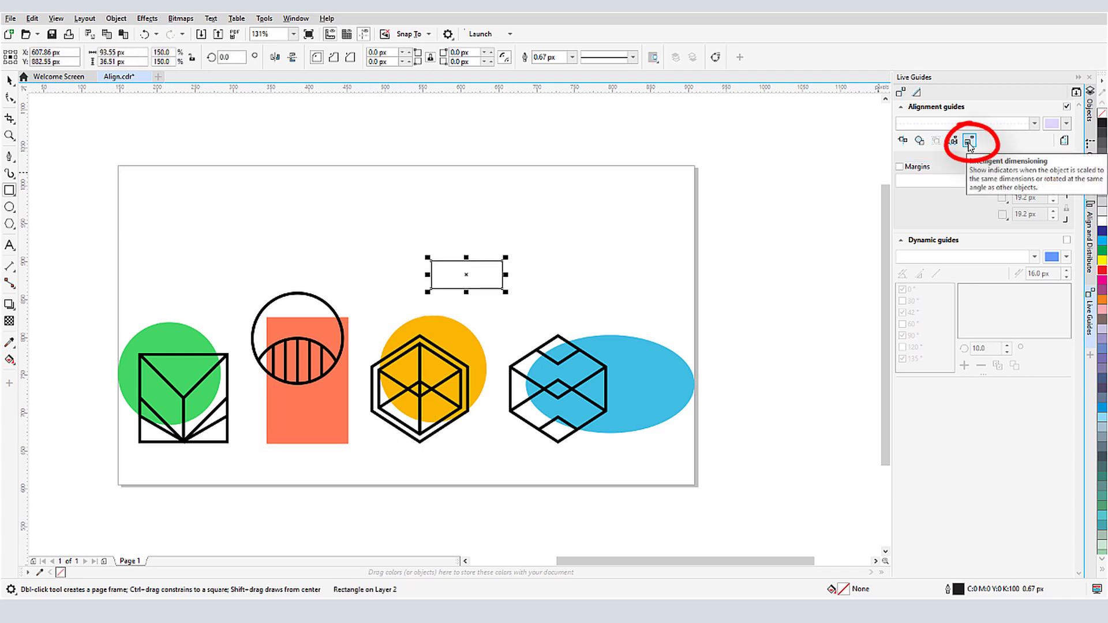
pyautogui.moveTo(505, 258); pyautogui.dragTo(620, 206)
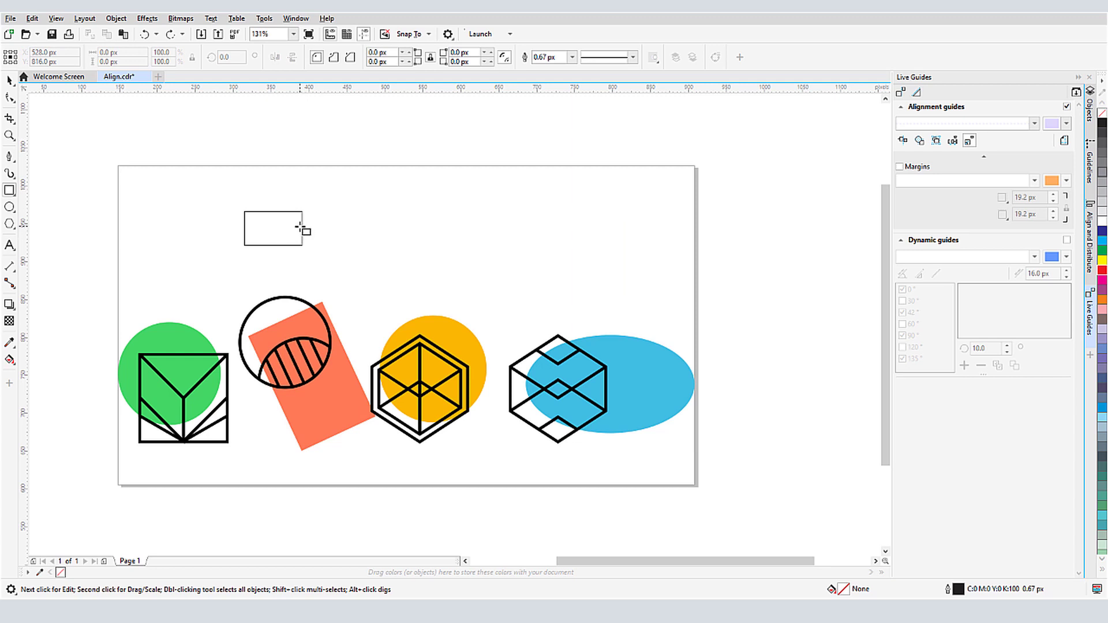
pyautogui.click(302, 228)
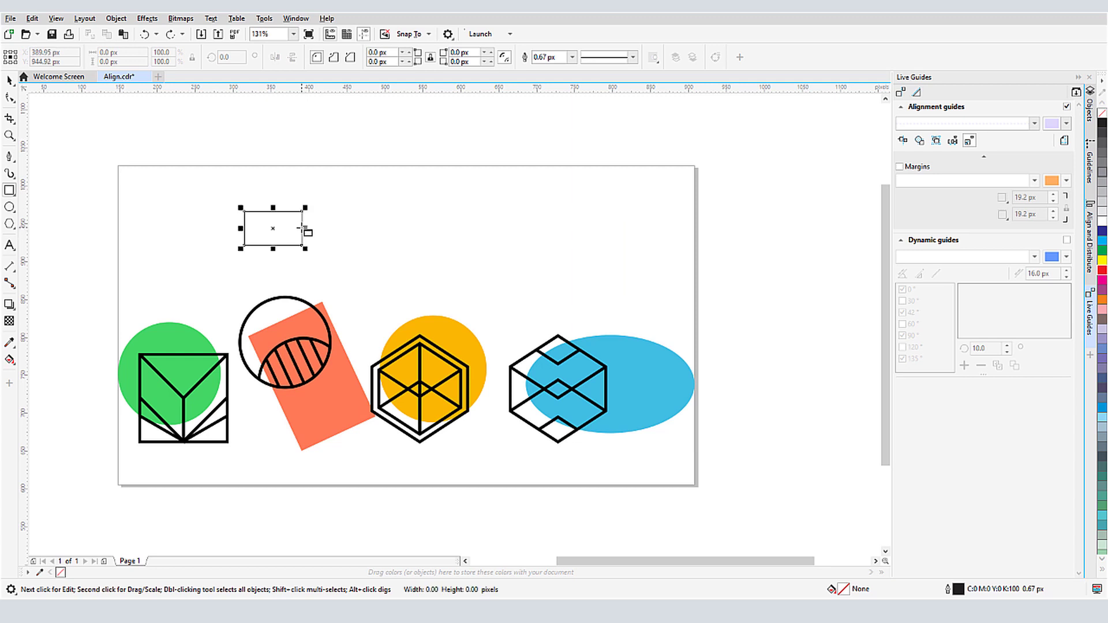
pyautogui.click(273, 228)
pyautogui.moveTo(308, 249); pyautogui.dragTo(314, 234)
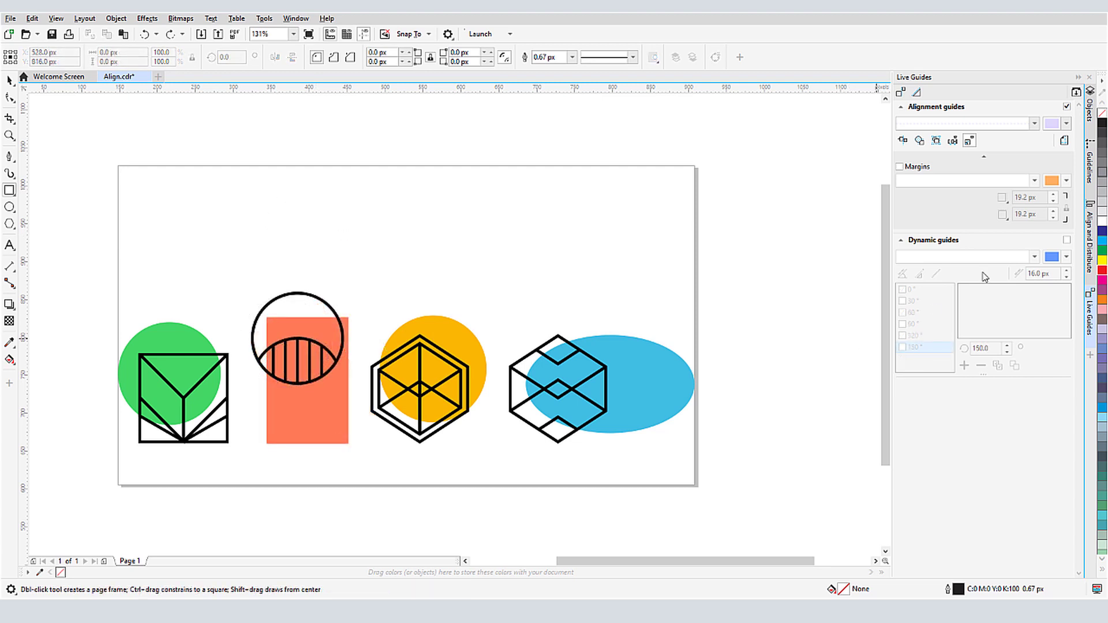
# Step: Enable dynamic guides at 0°, 30°, 60°, 90°, 120° and 150°, then draw a small rectangle snapped to them
pyautogui.click(1066, 240)
pyautogui.click(902, 289)
pyautogui.click(902, 301)
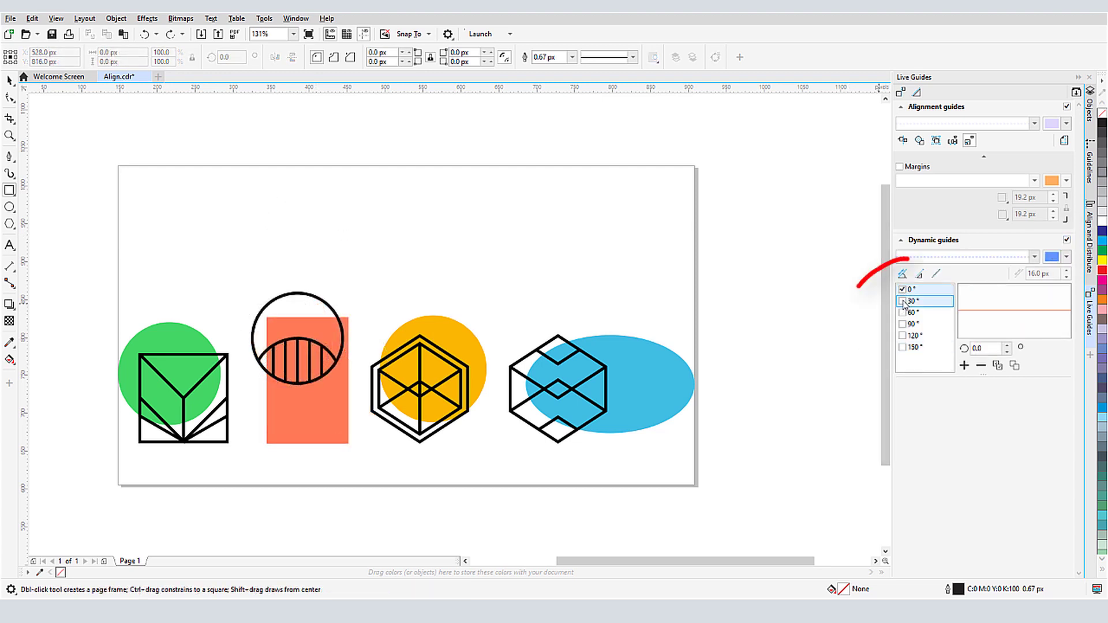
pyautogui.click(903, 312)
pyautogui.click(903, 324)
pyautogui.click(903, 335)
pyautogui.click(902, 347)
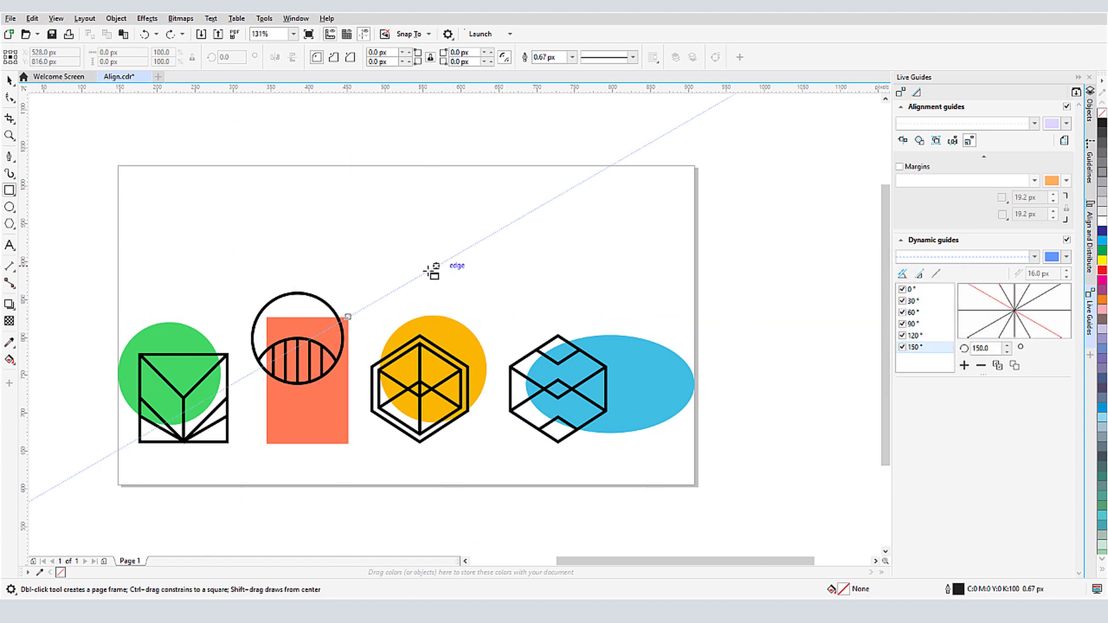
pyautogui.moveTo(475, 244); pyautogui.dragTo(537, 208)
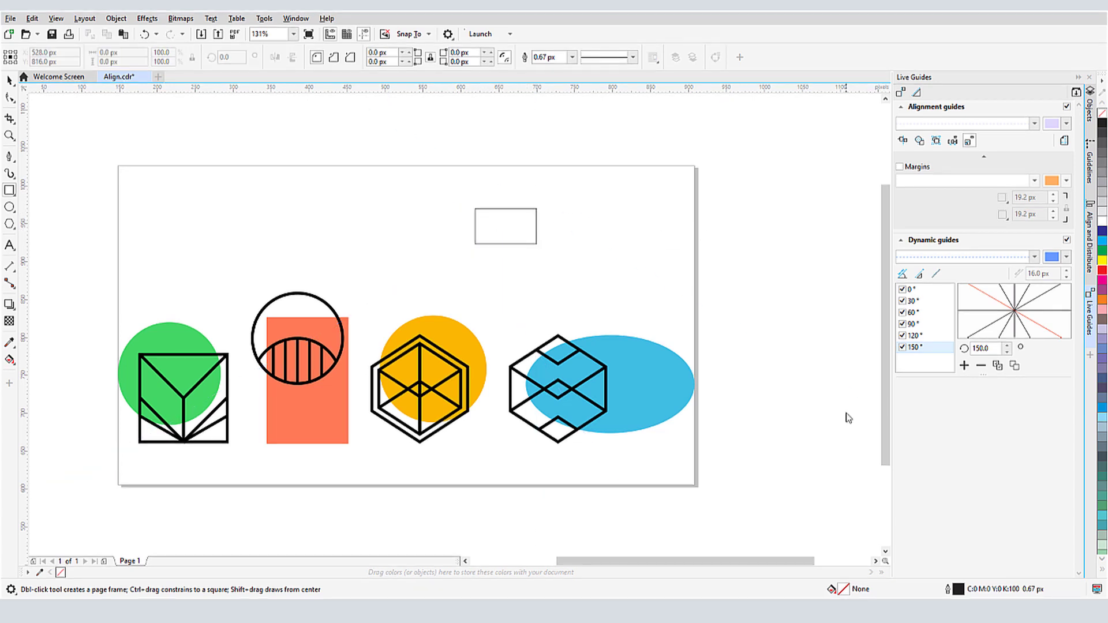